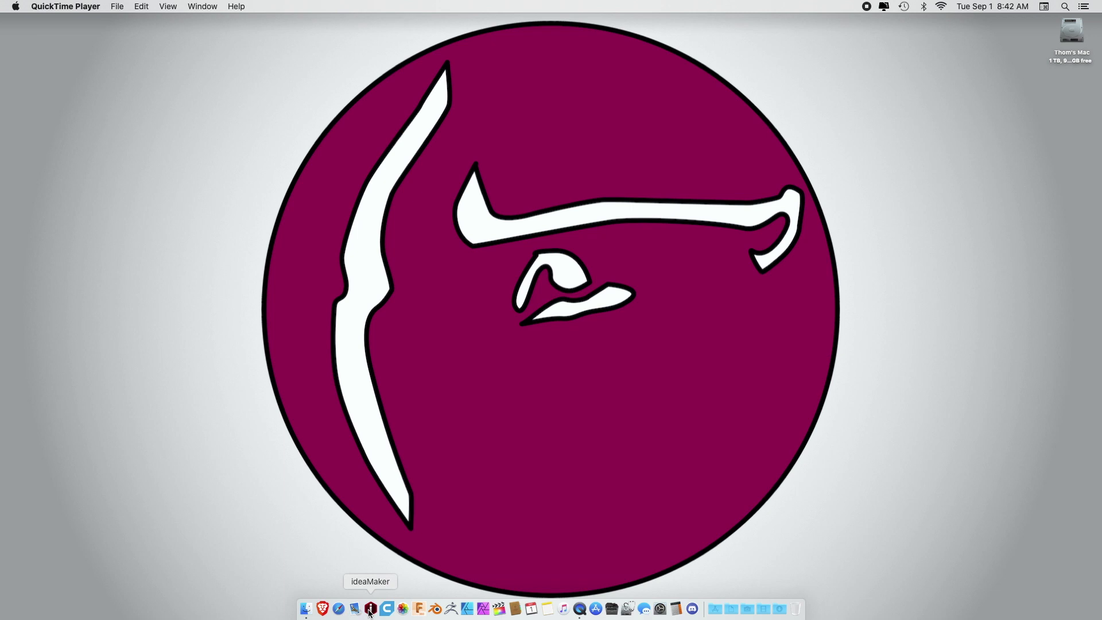
Launch ideaMaker, drag its empty build-plate window to the upper-left, then bring up Safari
left_click(371, 609)
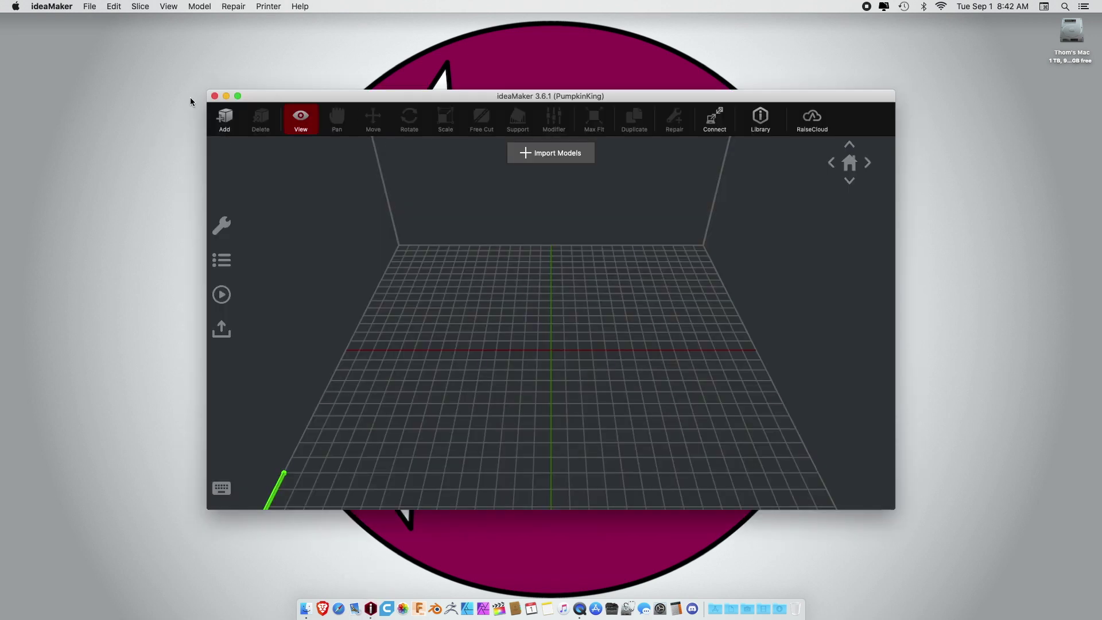
left_click_drag(285, 92, 95, 26)
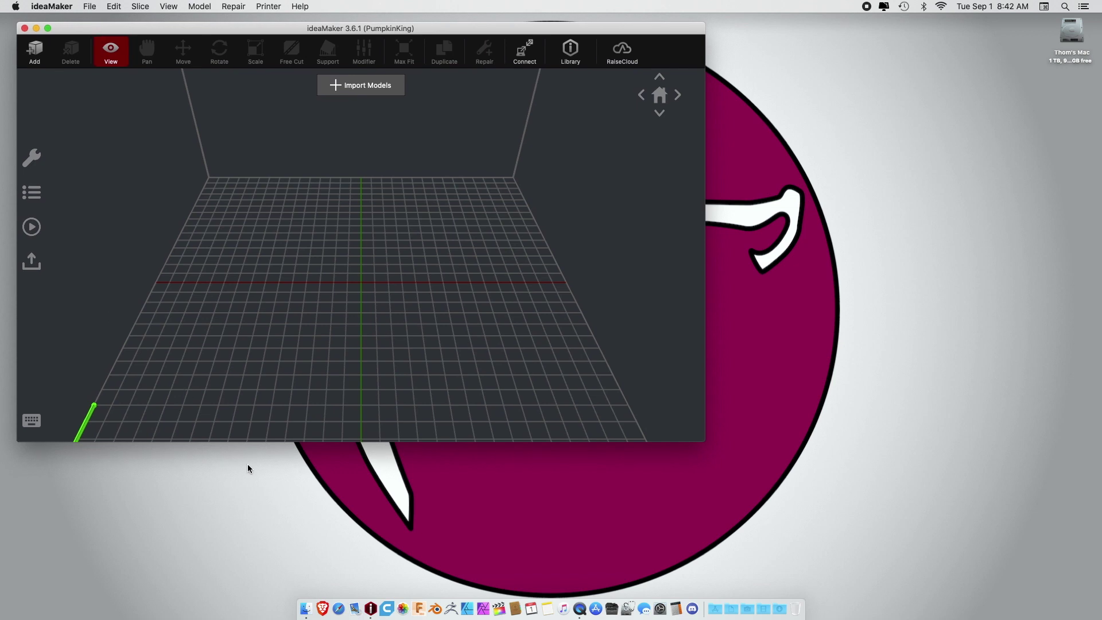
left_click(338, 609)
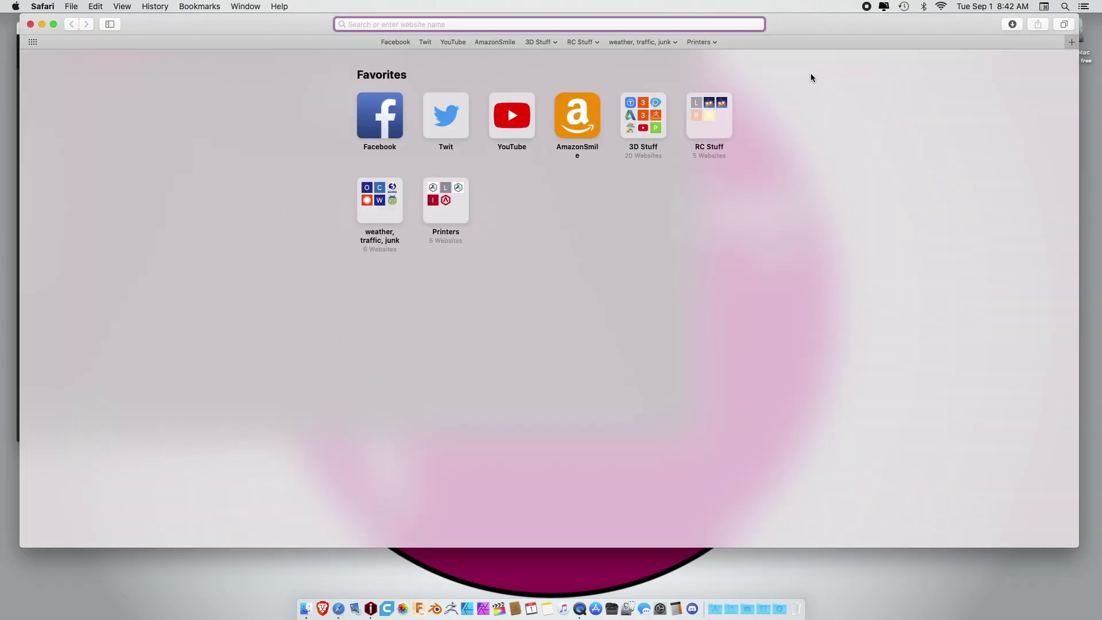
Go to the Raise3D Community forum from the Printers bookmarks folder
left_click(701, 42)
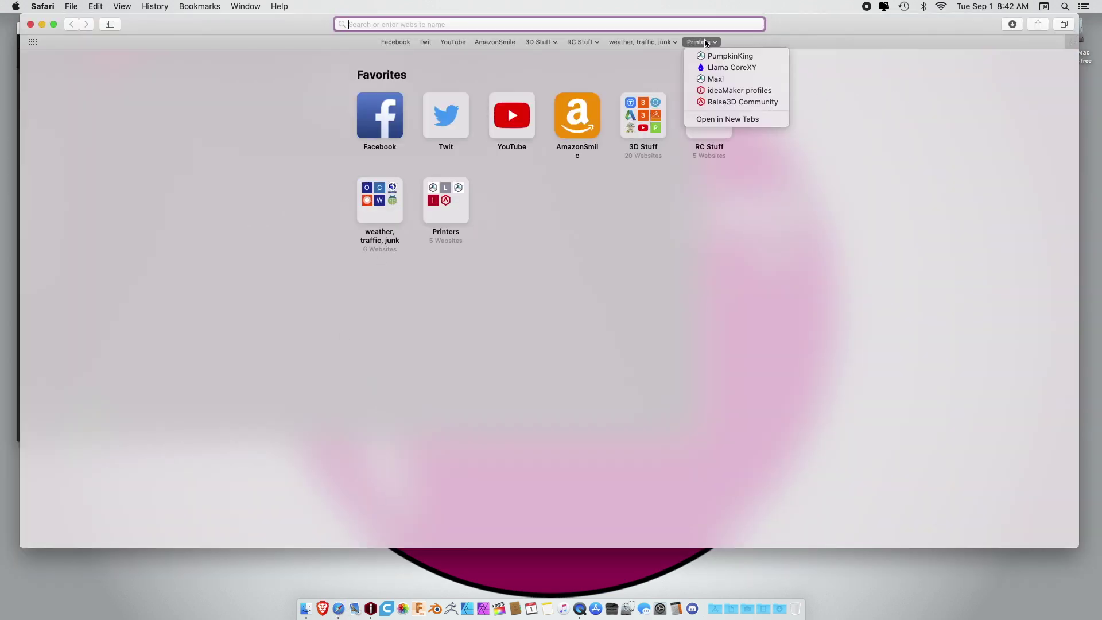
left_click(711, 102)
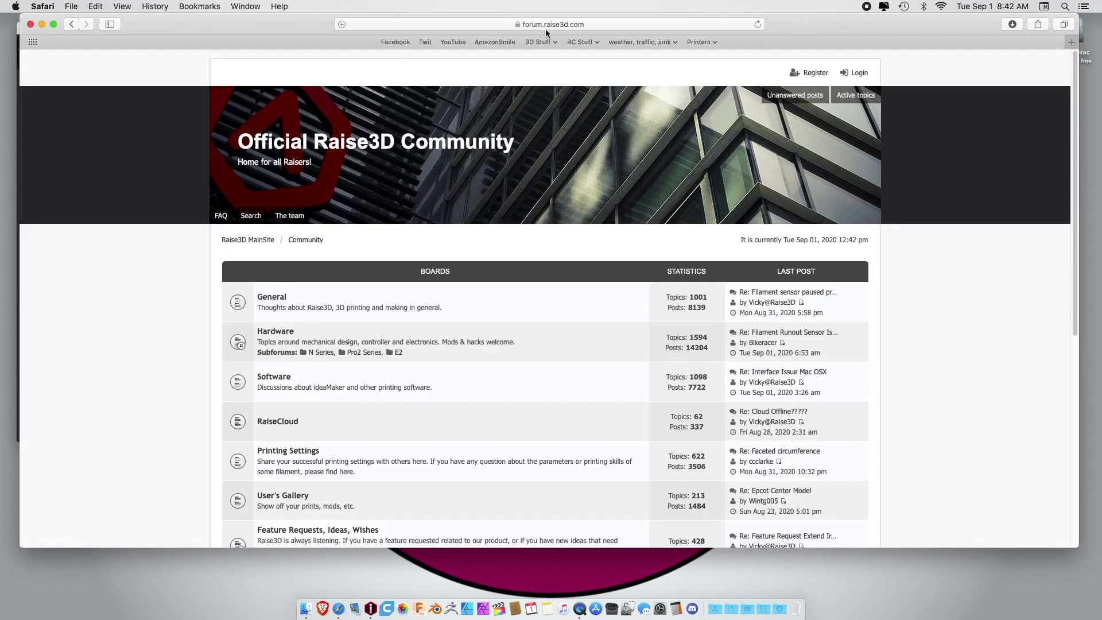
scroll(256, 380, "down", 5)
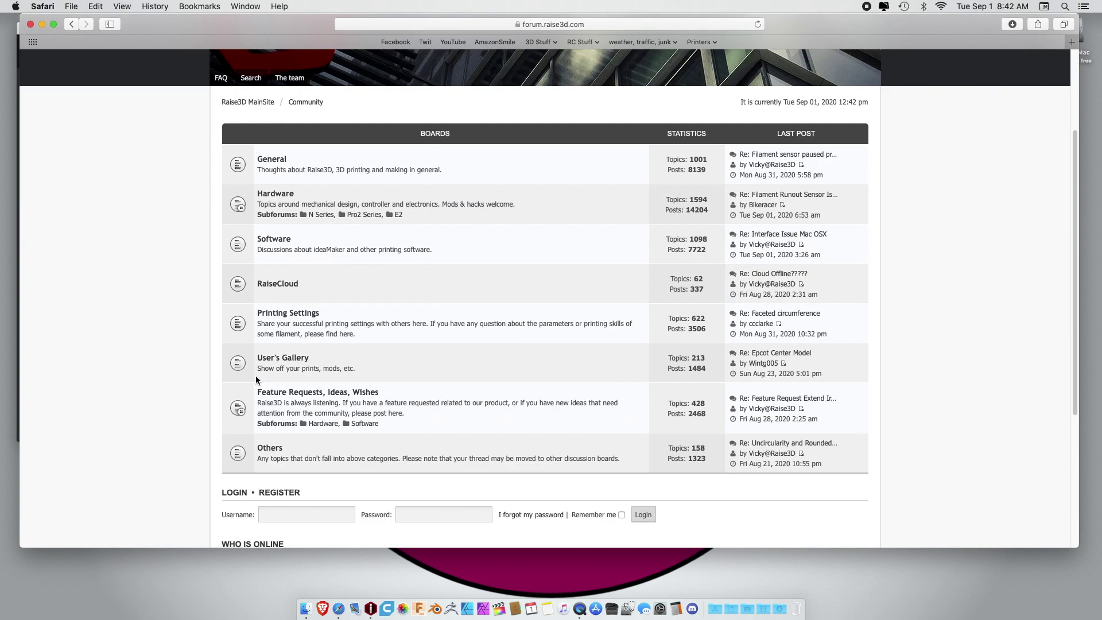
scroll(256, 380, "down", 3)
scroll(256, 375, "up", 10)
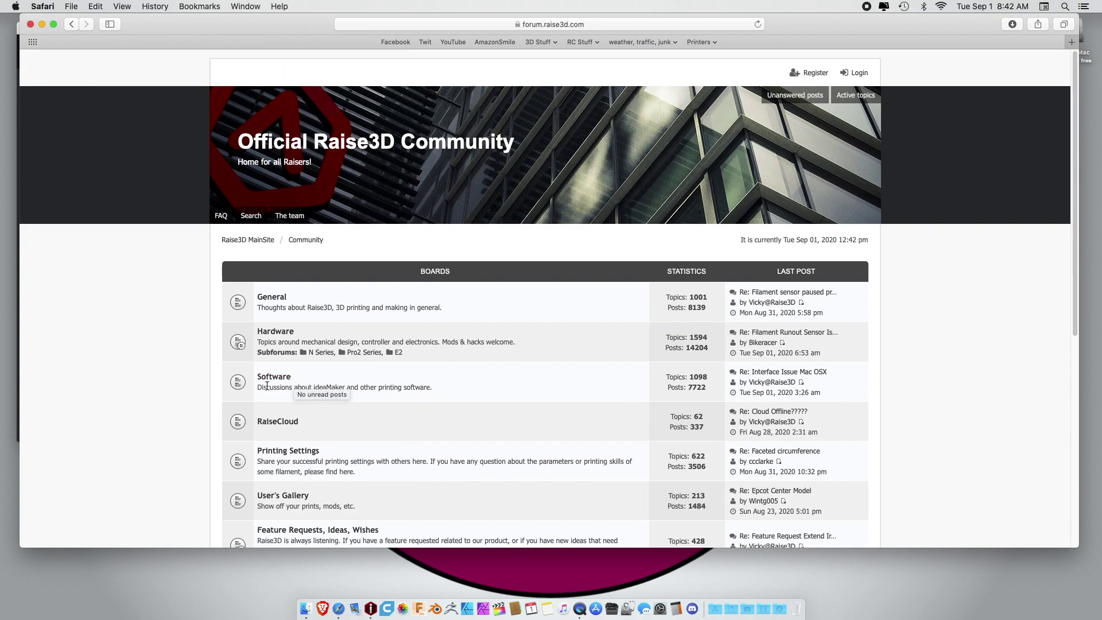
Open the Software board and browse its announcements and topics
left_click(271, 377)
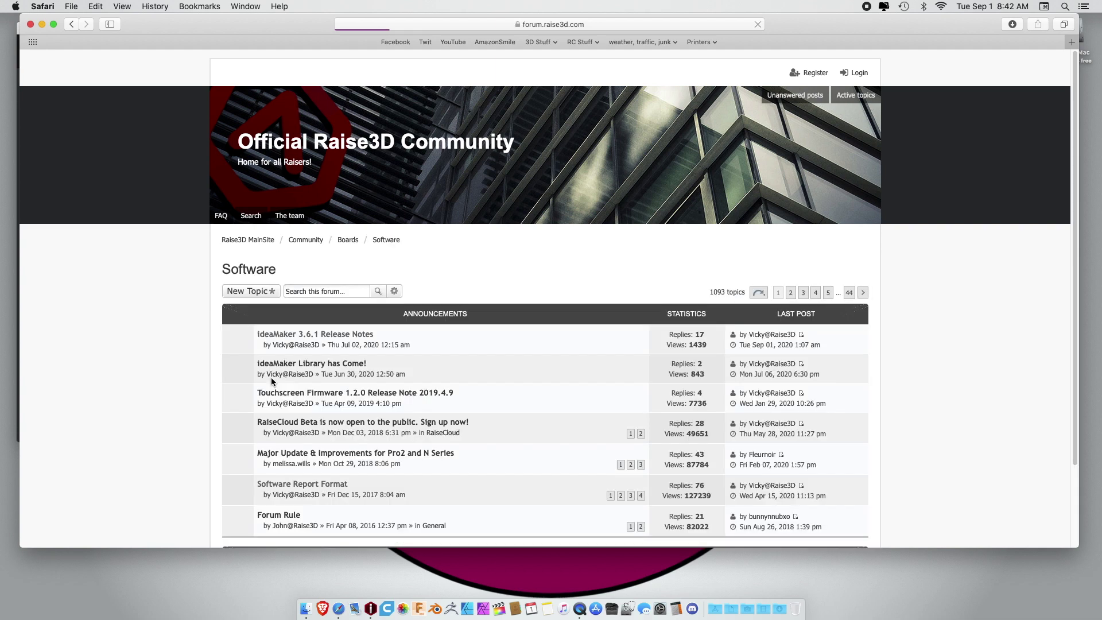
scroll(264, 424, "down", 10)
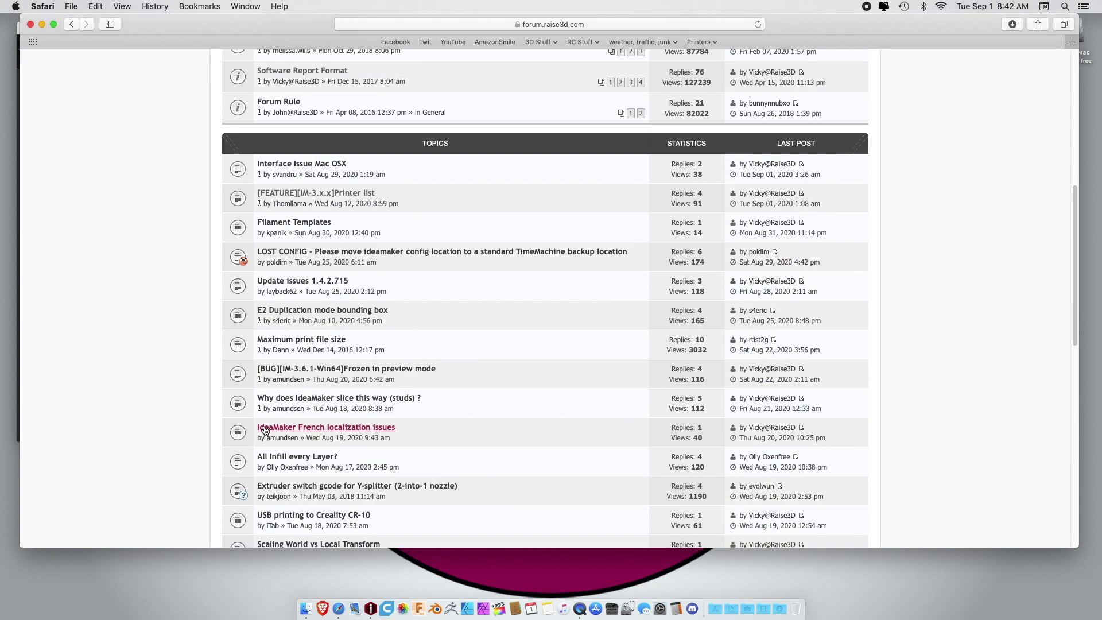
scroll(265, 430, "down", 3)
scroll(264, 429, "up", 8)
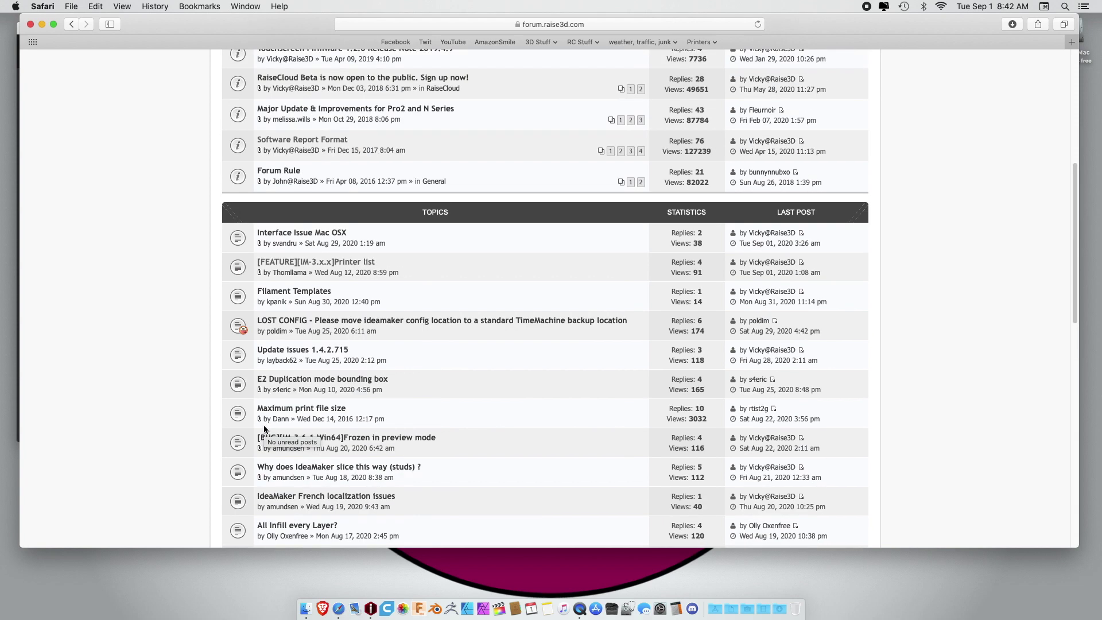
scroll(264, 427, "up", 4)
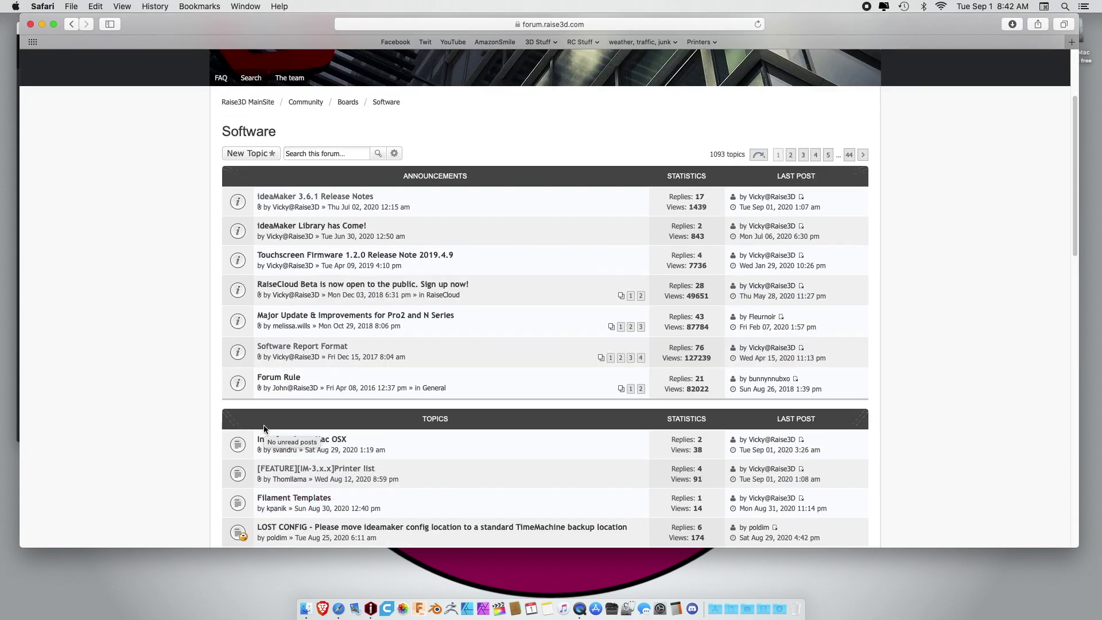
scroll(264, 425, "up", 2)
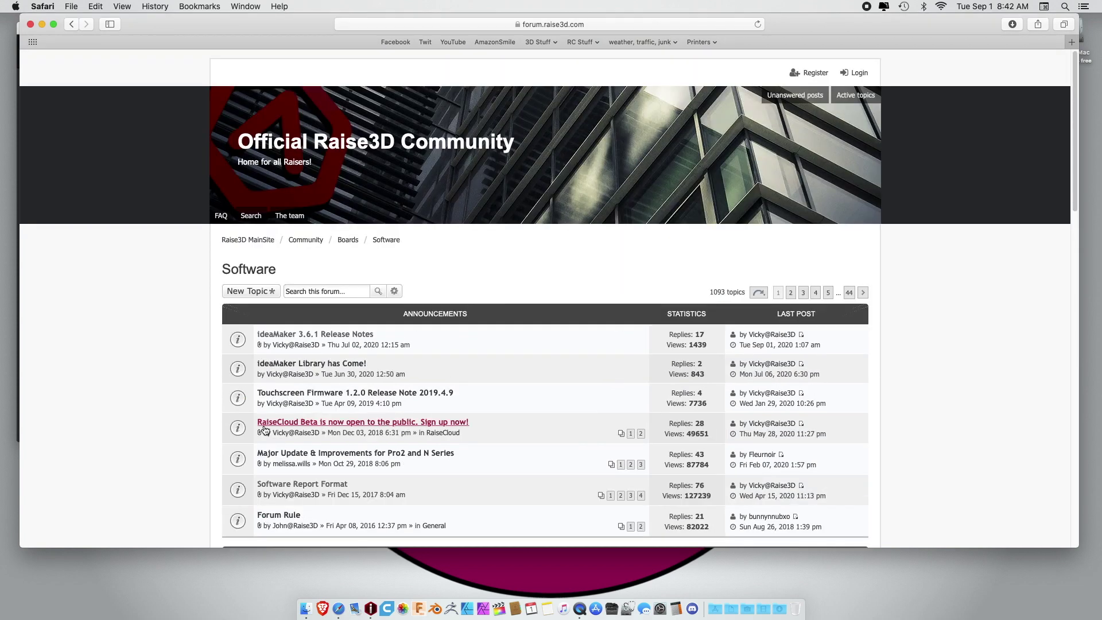
scroll(265, 429, "down", 6)
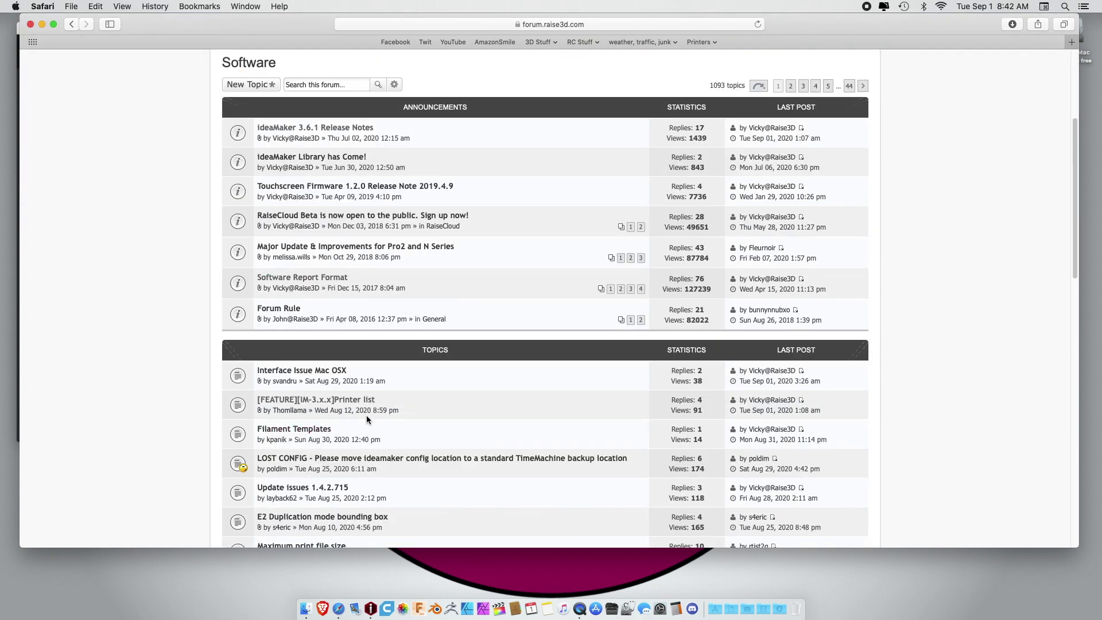
scroll(366, 415, "up", 6)
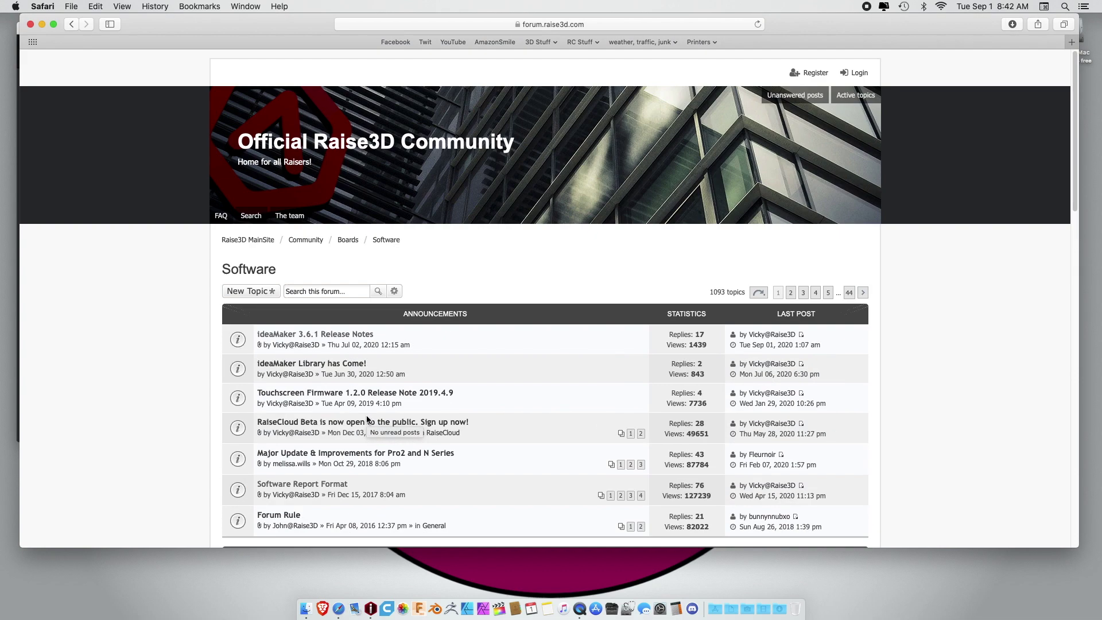
left_click(705, 40)
Go to the ideaMaker.io profiles website from the Printers bookmarks
left_click(716, 91)
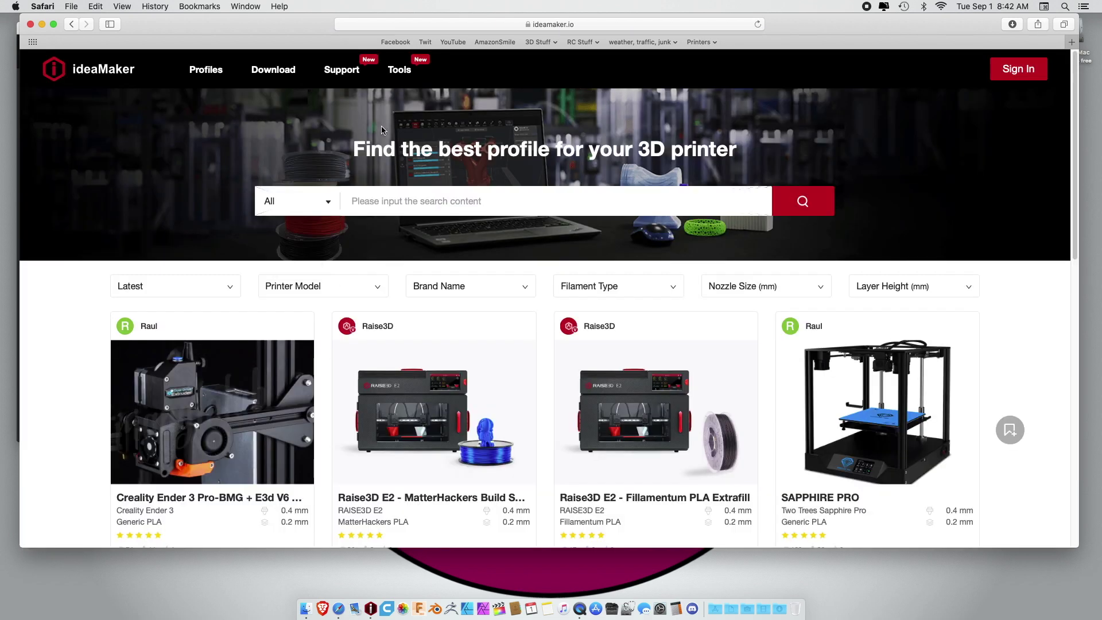
left_click(444, 24)
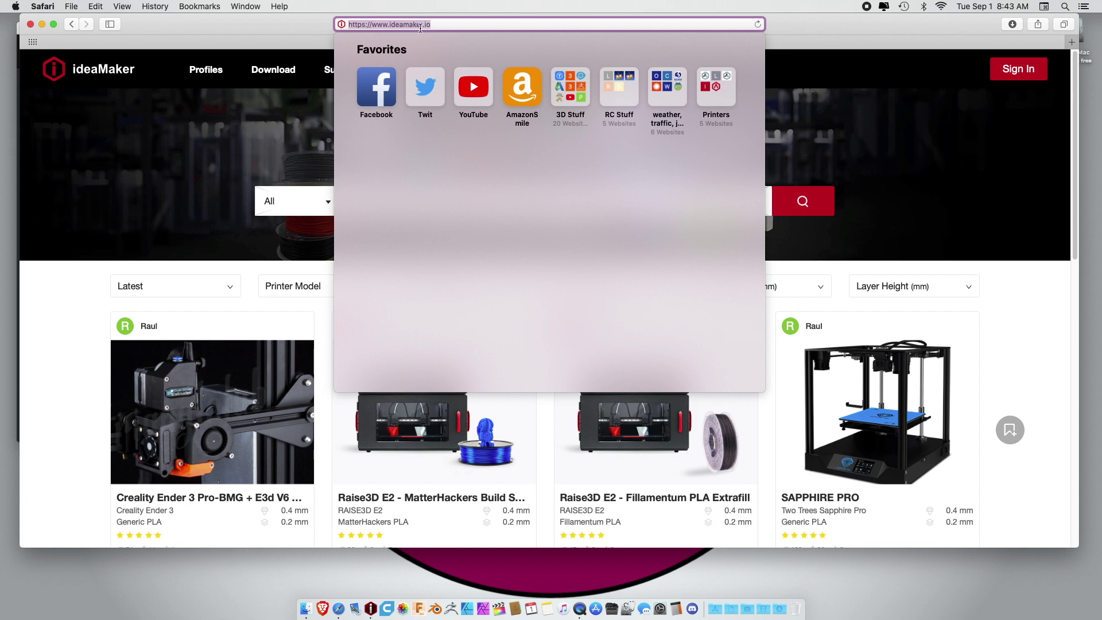
left_click(50, 379)
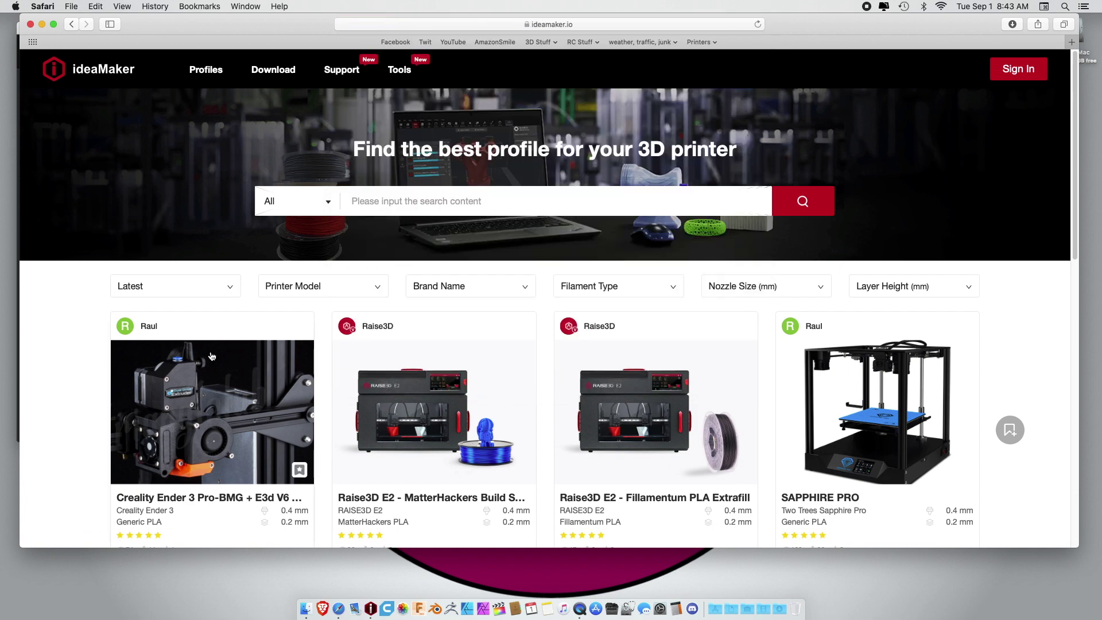
scroll(278, 352, "down", 5)
scroll(278, 353, "down", 10)
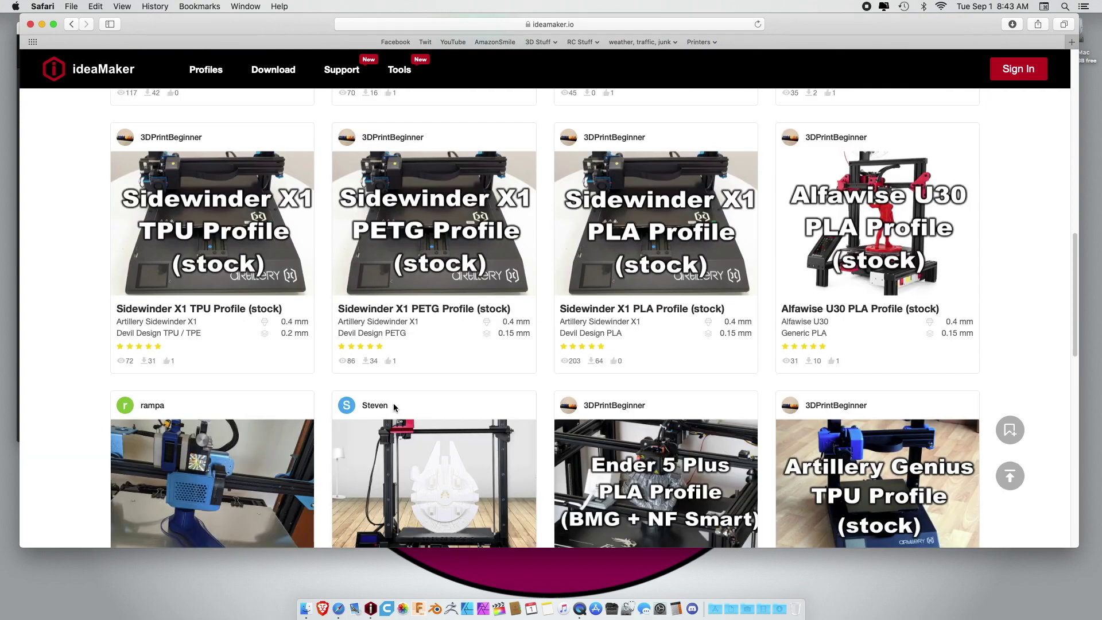
scroll(394, 409, "down", 8)
scroll(394, 408, "down", 5)
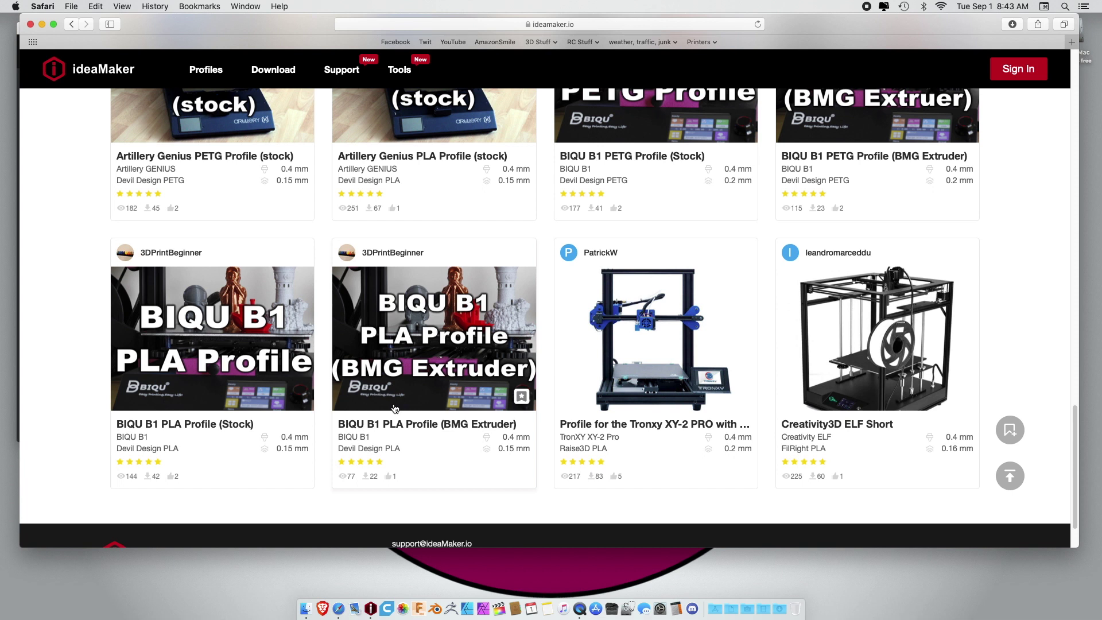
Browse the printer profiles, then open Tools > Profile Generator (Beta) in a new tab
scroll(395, 408, "up", 20)
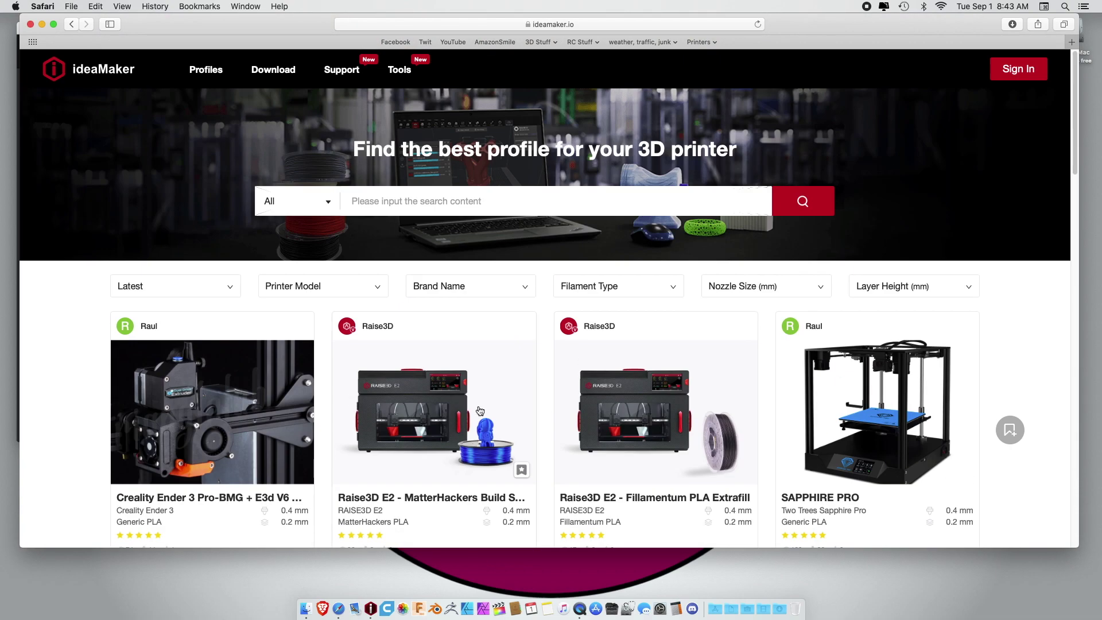
scroll(482, 448, "down", 8)
scroll(470, 452, "down", 4)
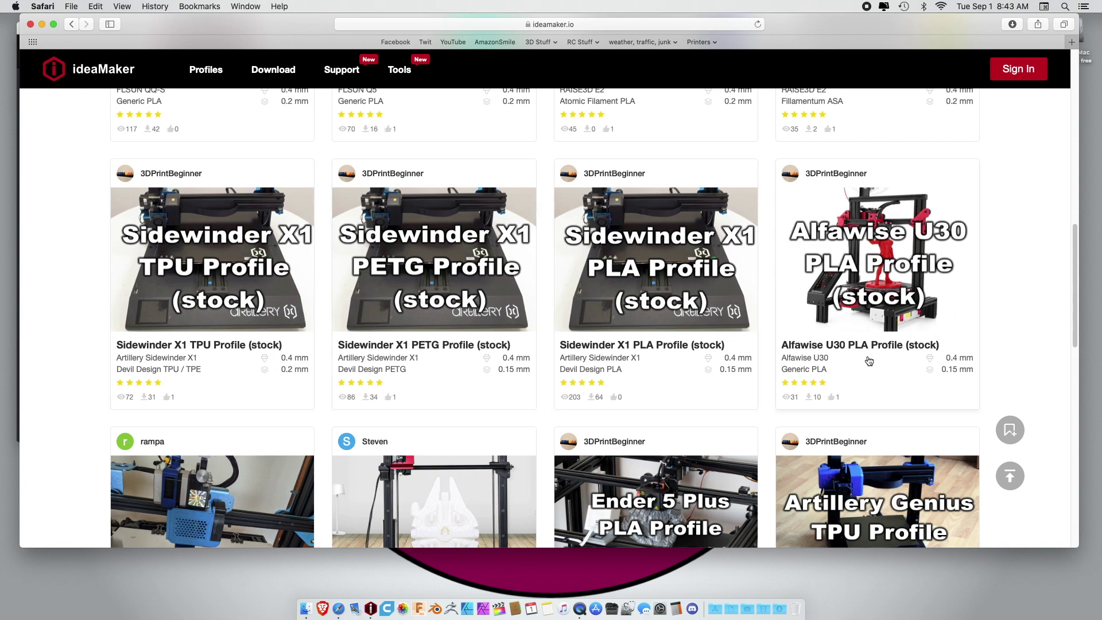
scroll(869, 361, "down", 8)
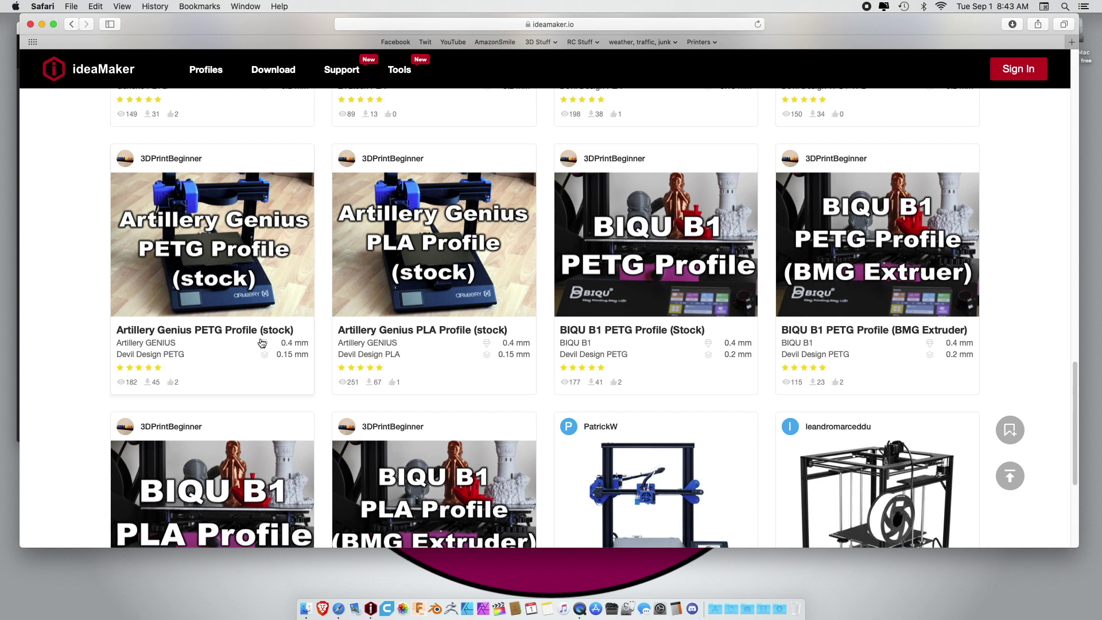
scroll(723, 397, "down", 4)
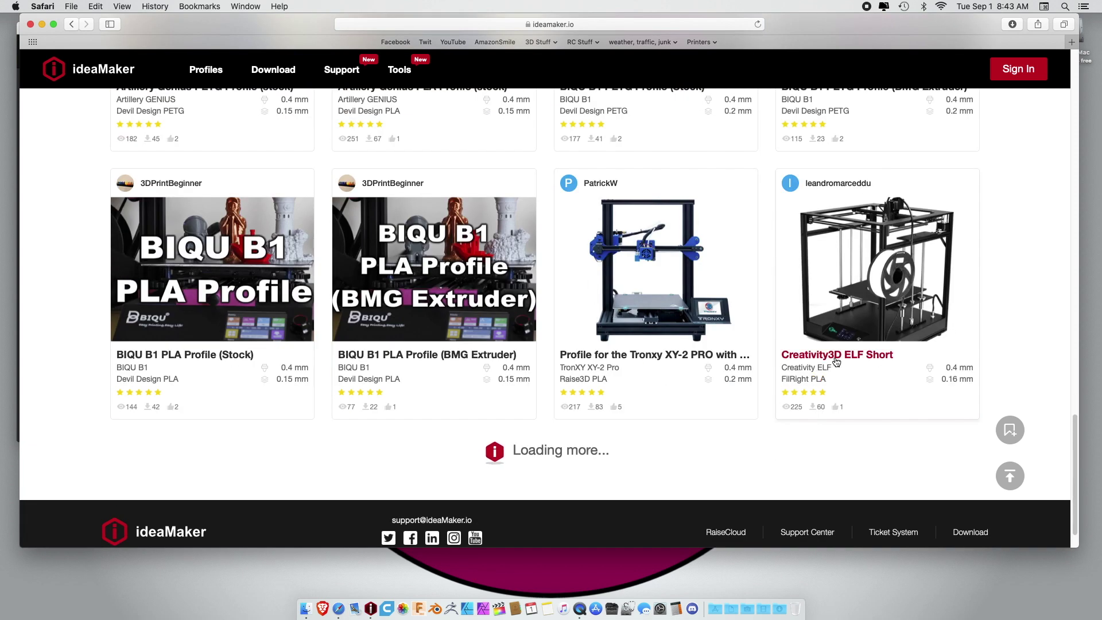
scroll(435, 316, "down", 8)
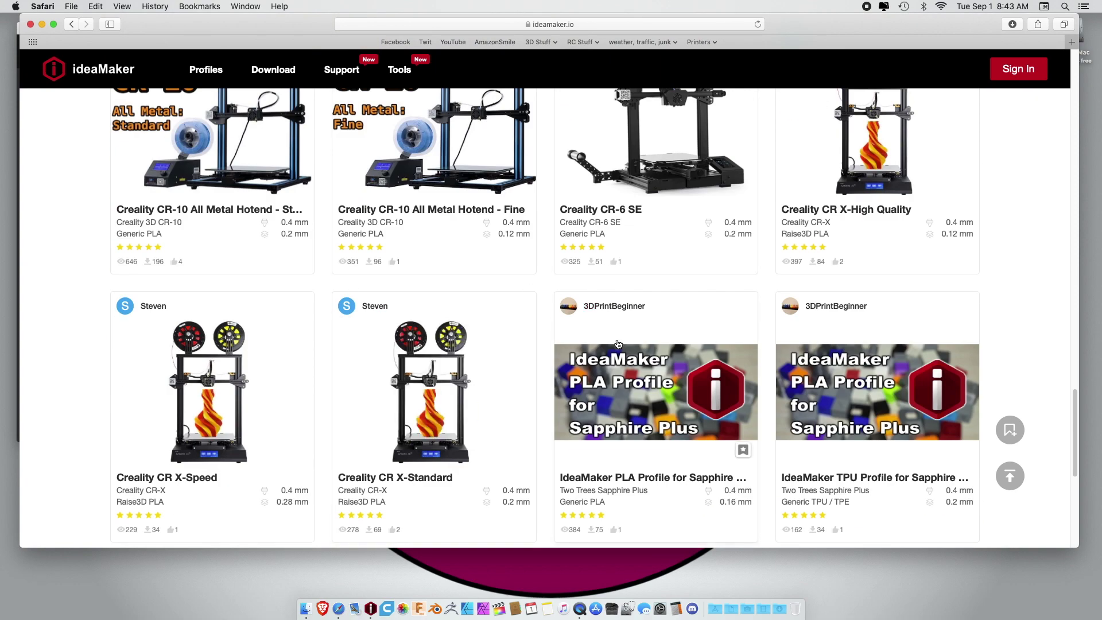
scroll(580, 295, "down", 3)
scroll(629, 338, "down", 3)
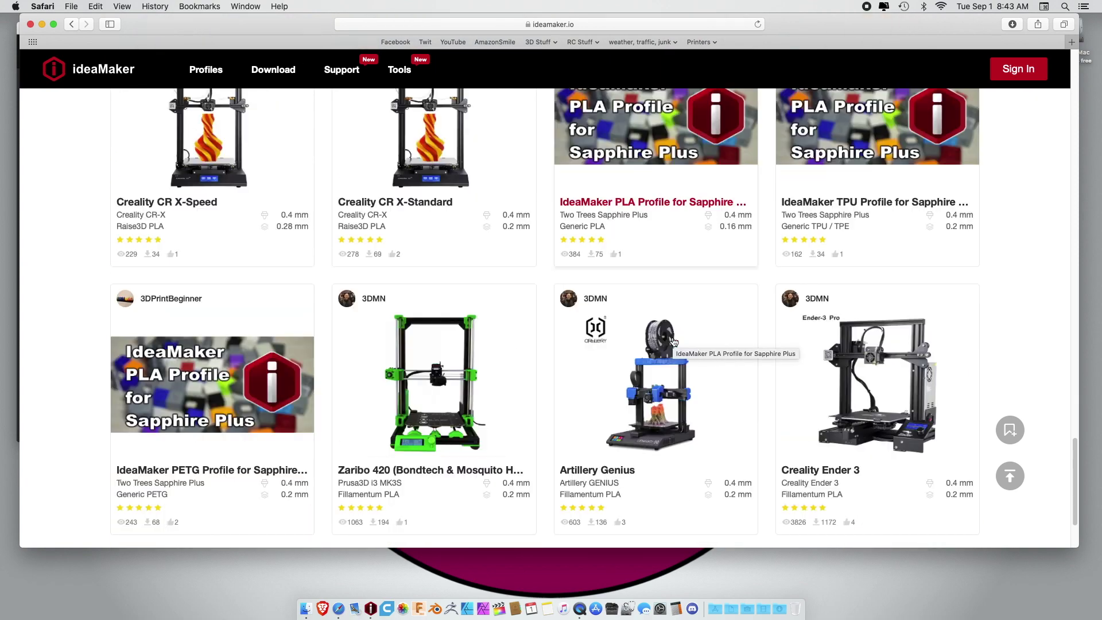
scroll(576, 388, "down", 2)
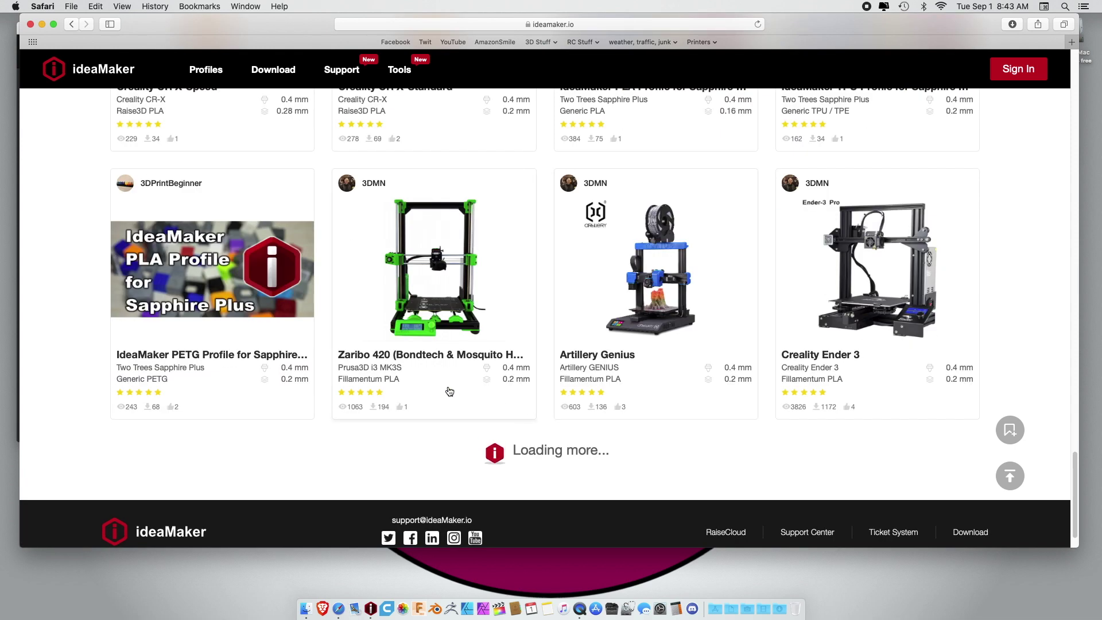
scroll(336, 366, "down", 2)
scroll(336, 366, "down", 10)
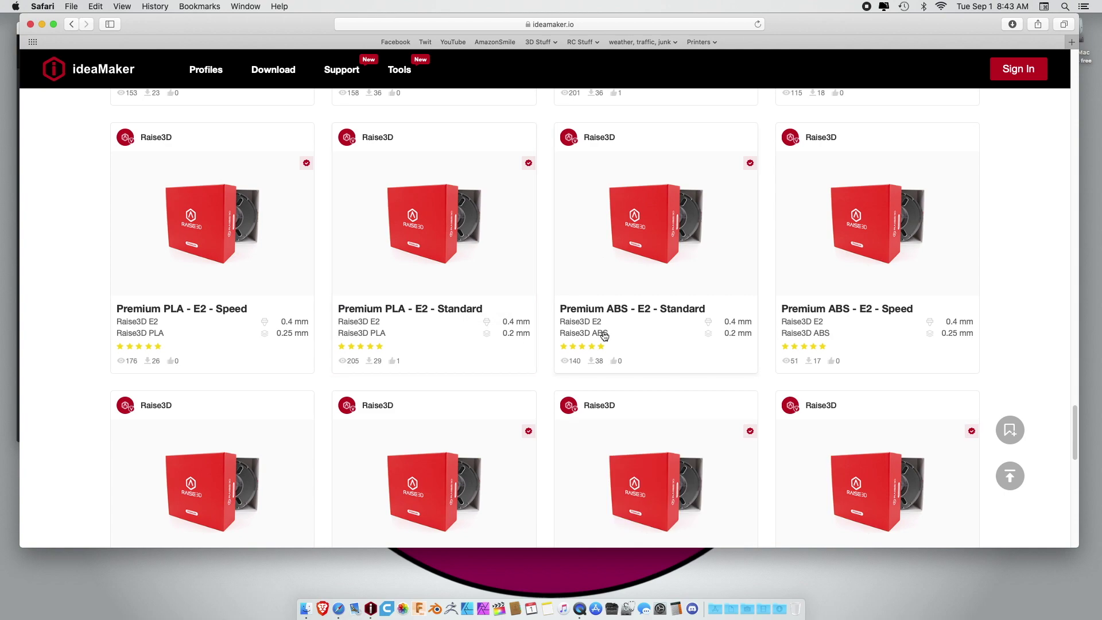
scroll(602, 344, "down", 8)
scroll(604, 336, "down", 6)
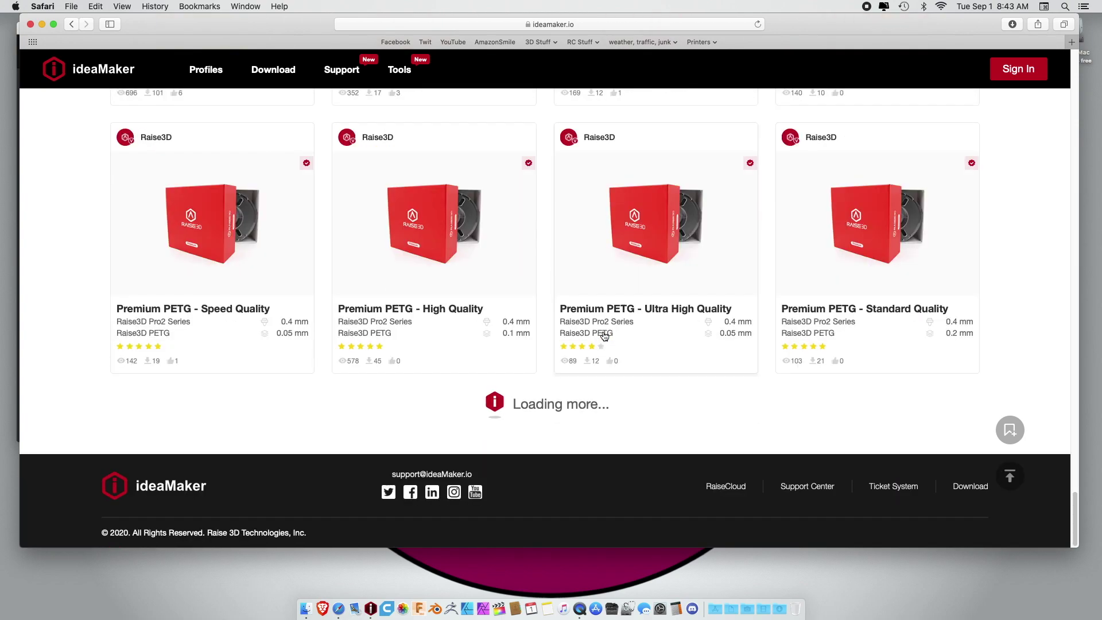
scroll(604, 335, "up", 8)
scroll(604, 336, "up", 15)
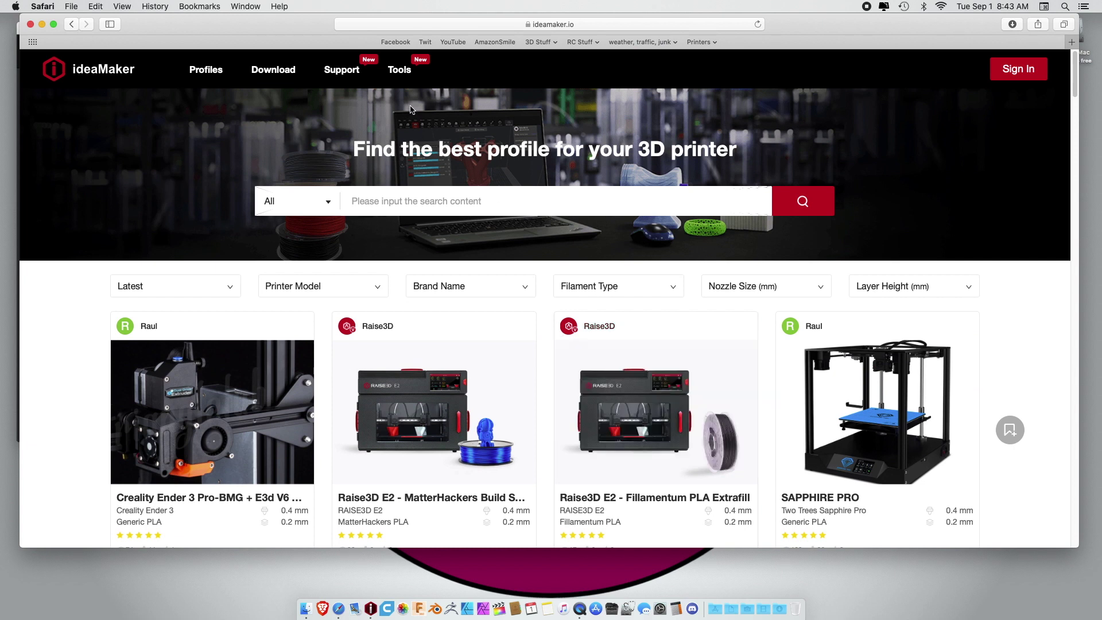
mouse_move(396, 72)
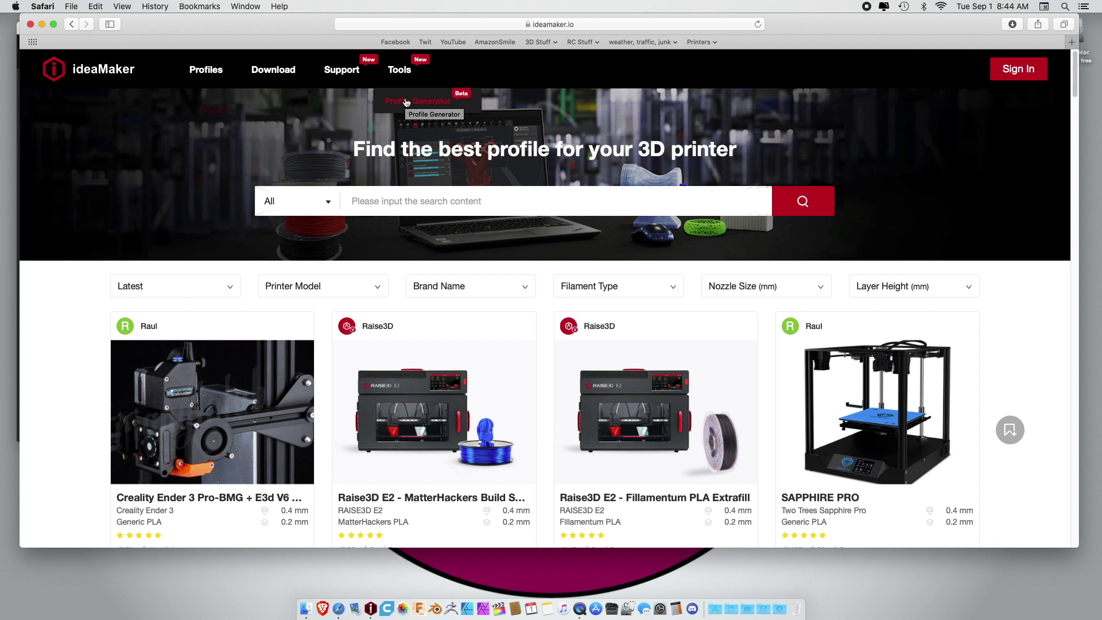
left_click(405, 102)
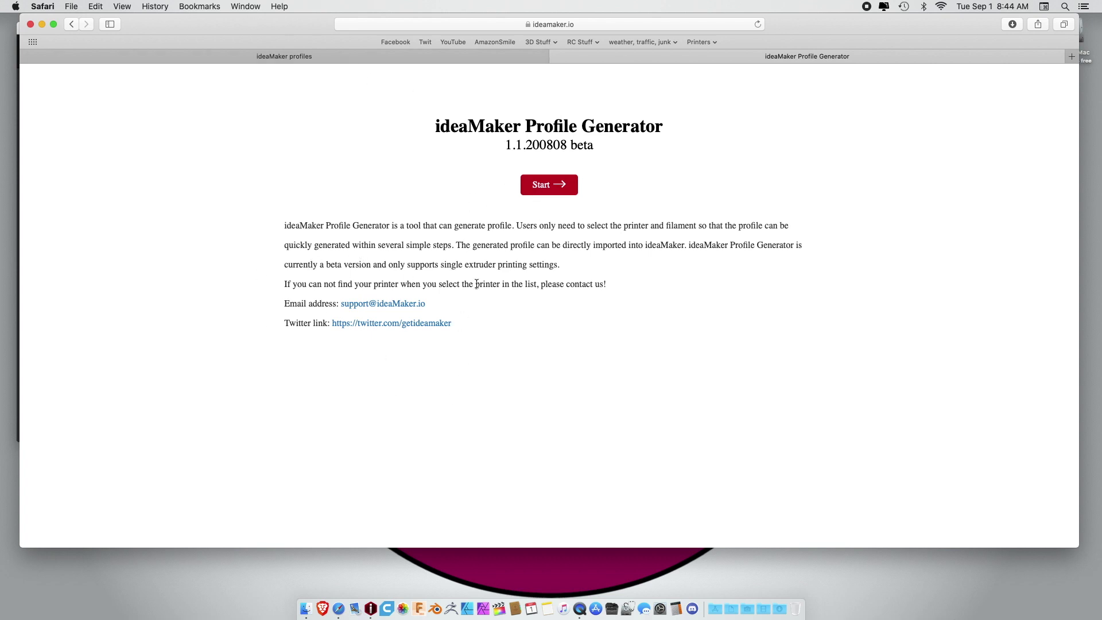
Start a new profile and scroll the Printer Model list down to its Custom entry
left_click(555, 187)
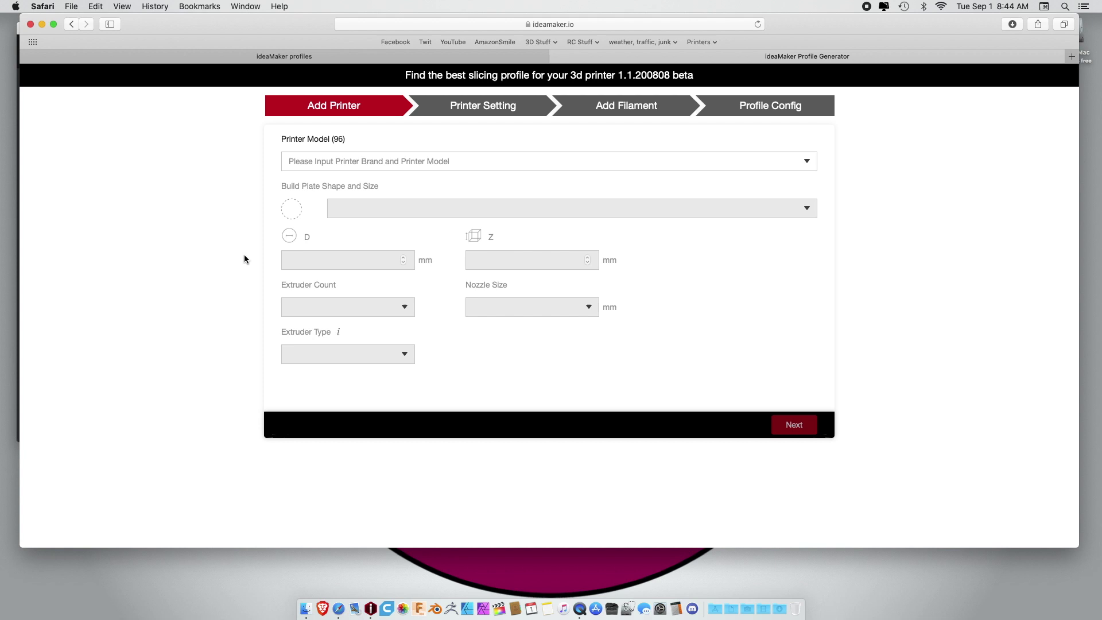
left_click(297, 163)
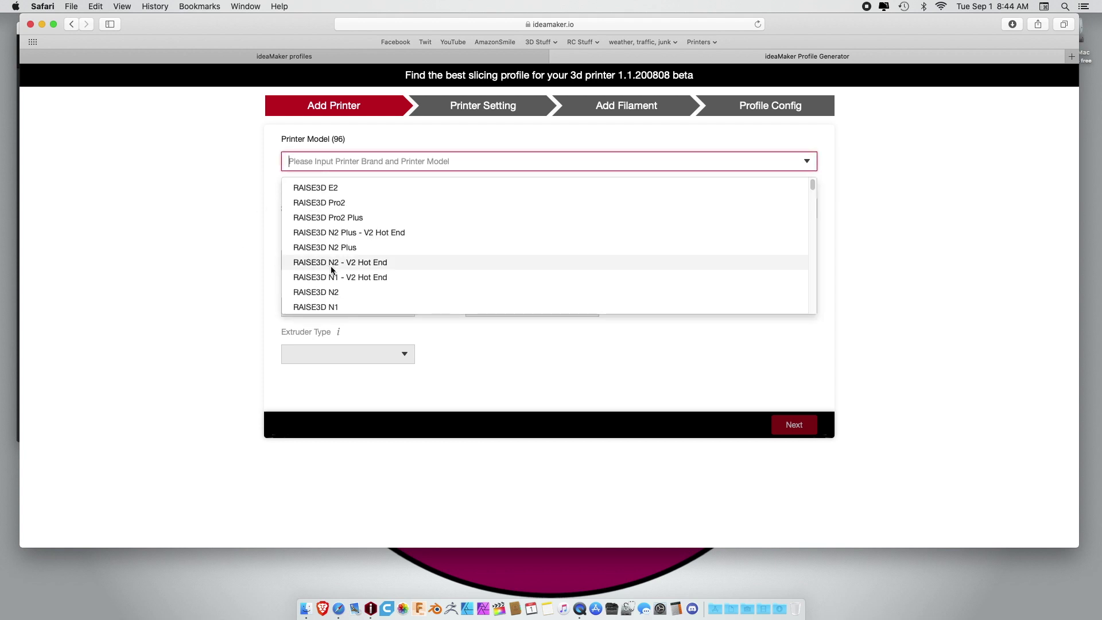
scroll(357, 223, "down", 5)
scroll(339, 258, "down", 5)
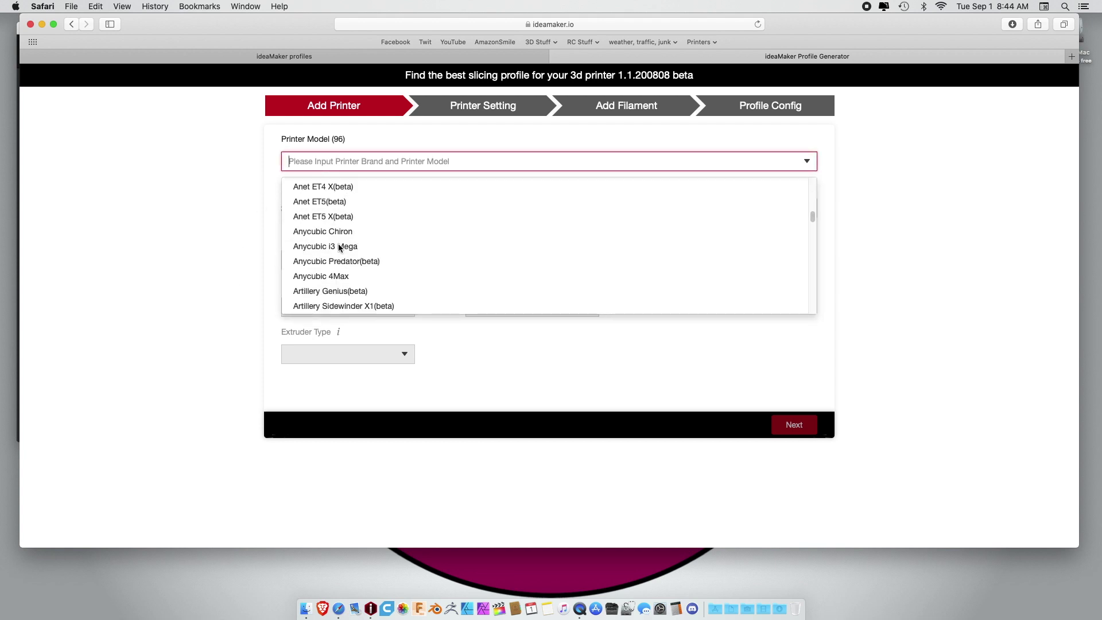
scroll(349, 261, "down", 6)
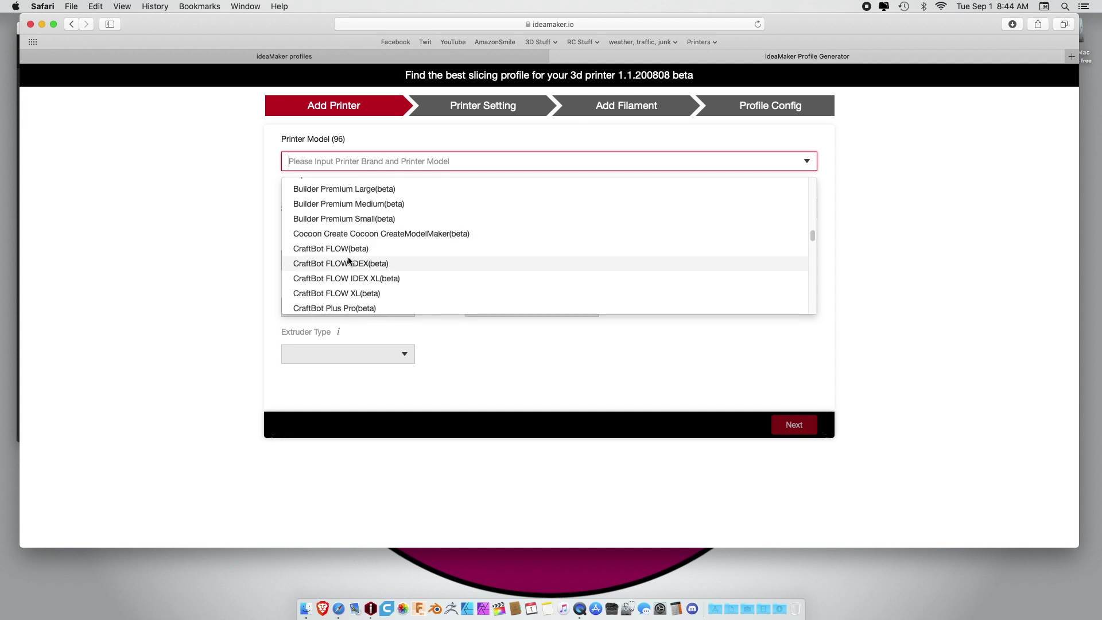
scroll(348, 261, "up", 2)
scroll(348, 261, "down", 10)
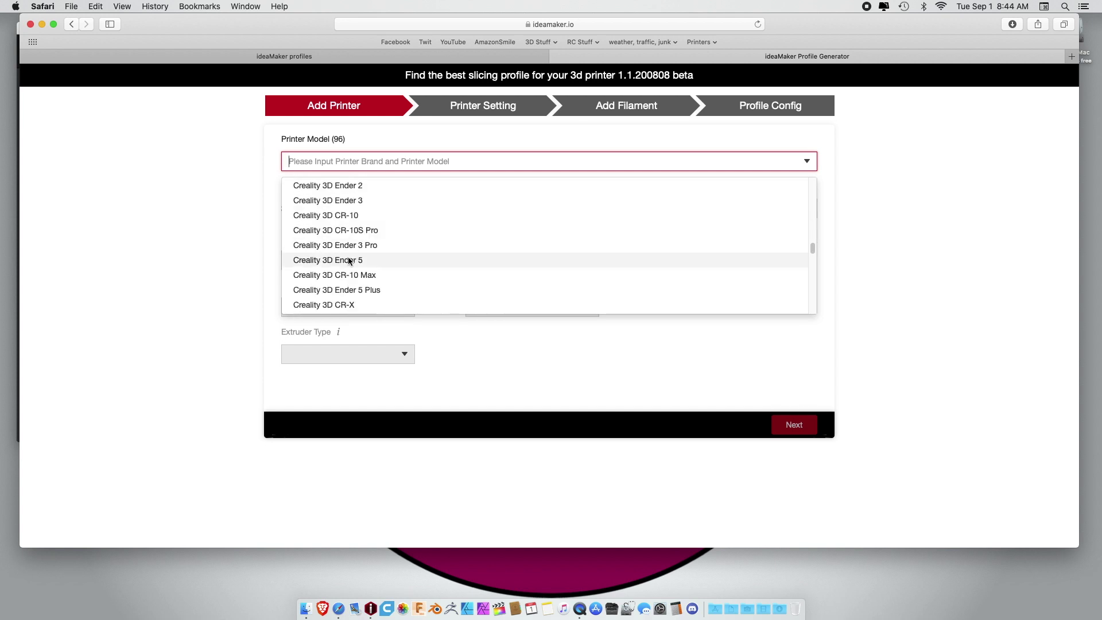
scroll(348, 261, "down", 10)
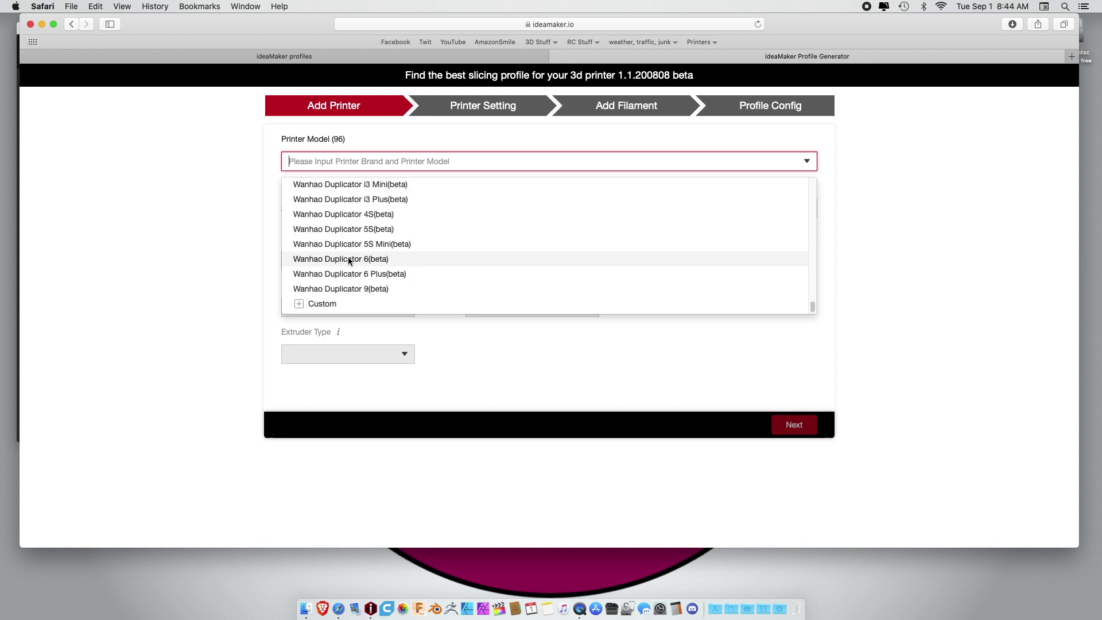
Choose Custom, name the printer type 'Max Micron', and submit it
left_click(335, 305)
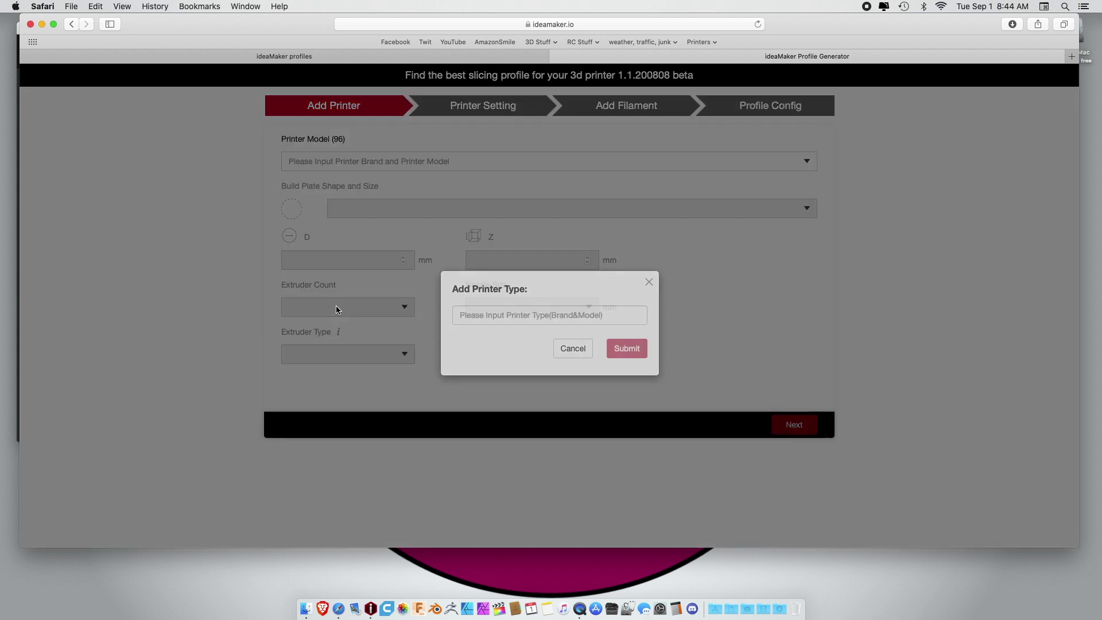
left_click(474, 316)
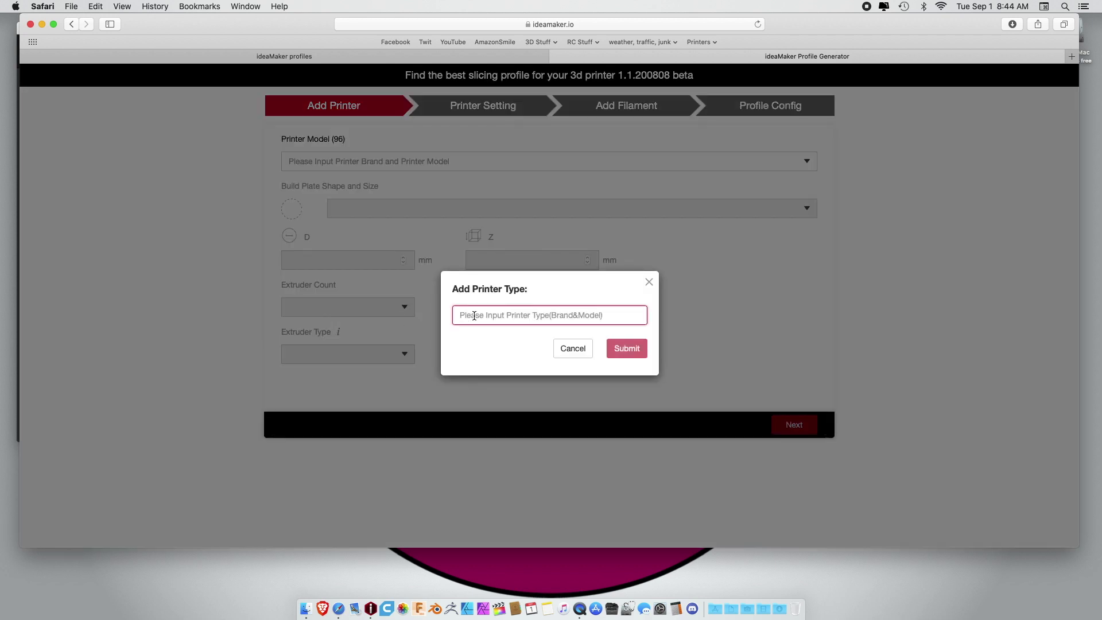
type("Max")
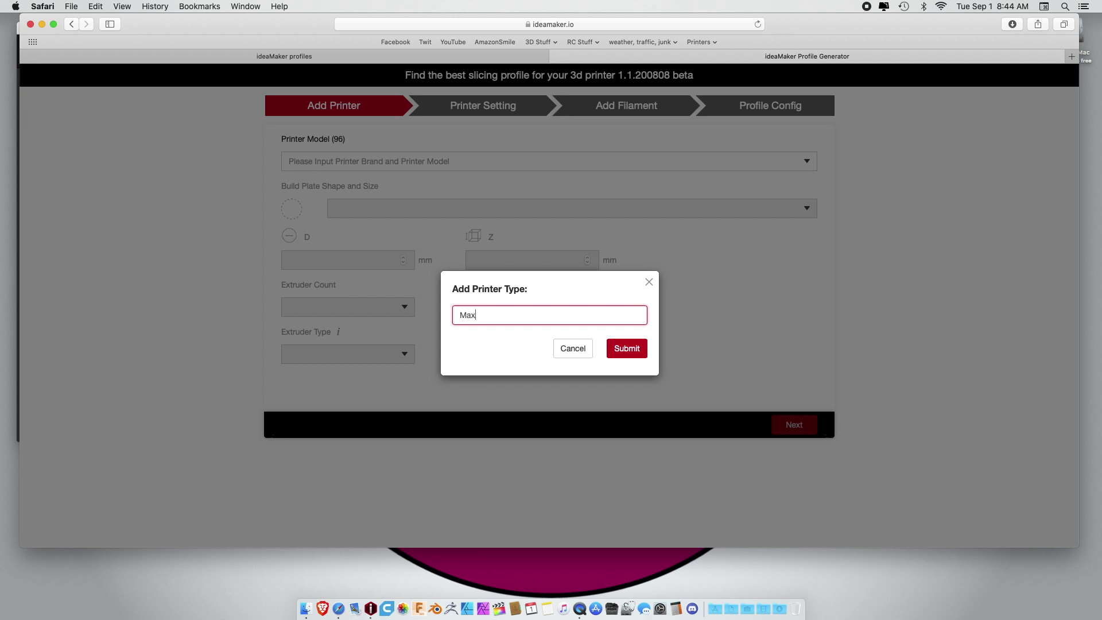
type(" MIcron")
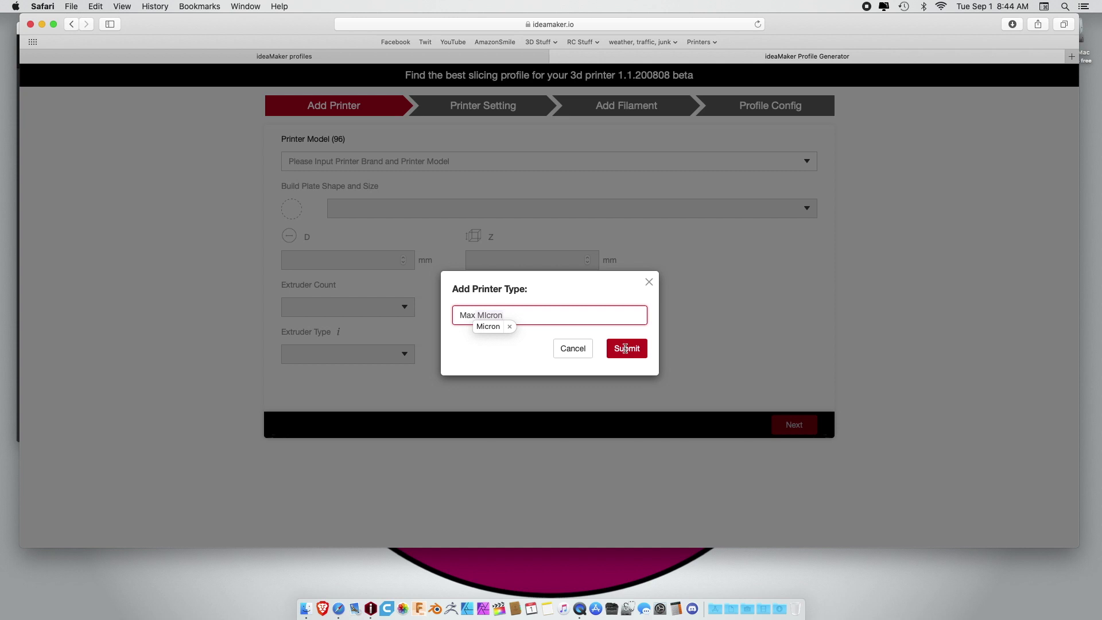
left_click(485, 327)
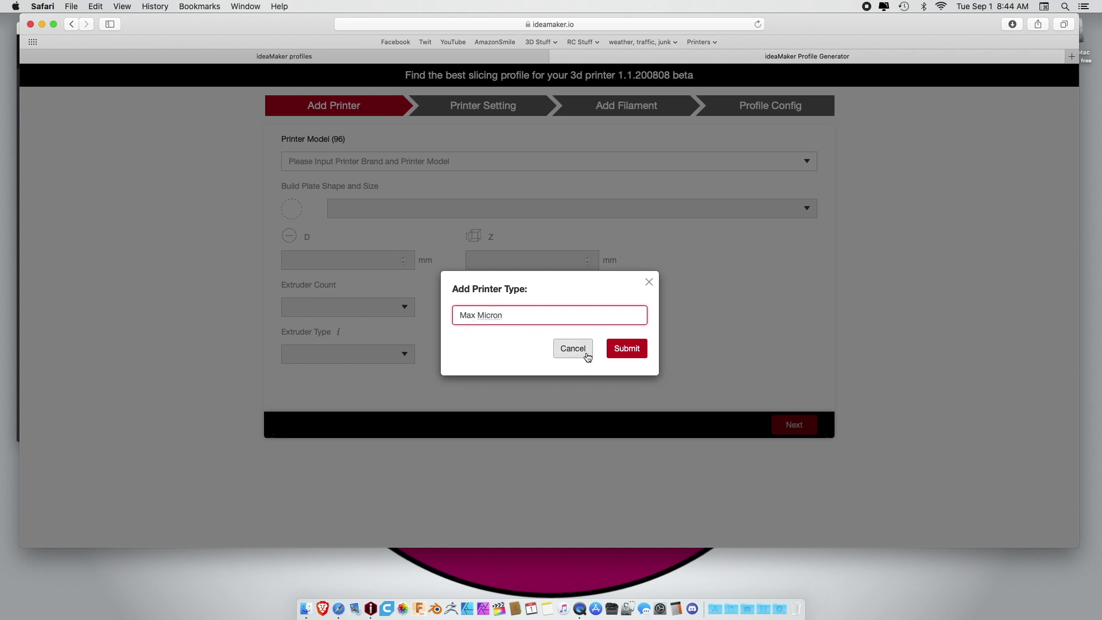
left_click(618, 351)
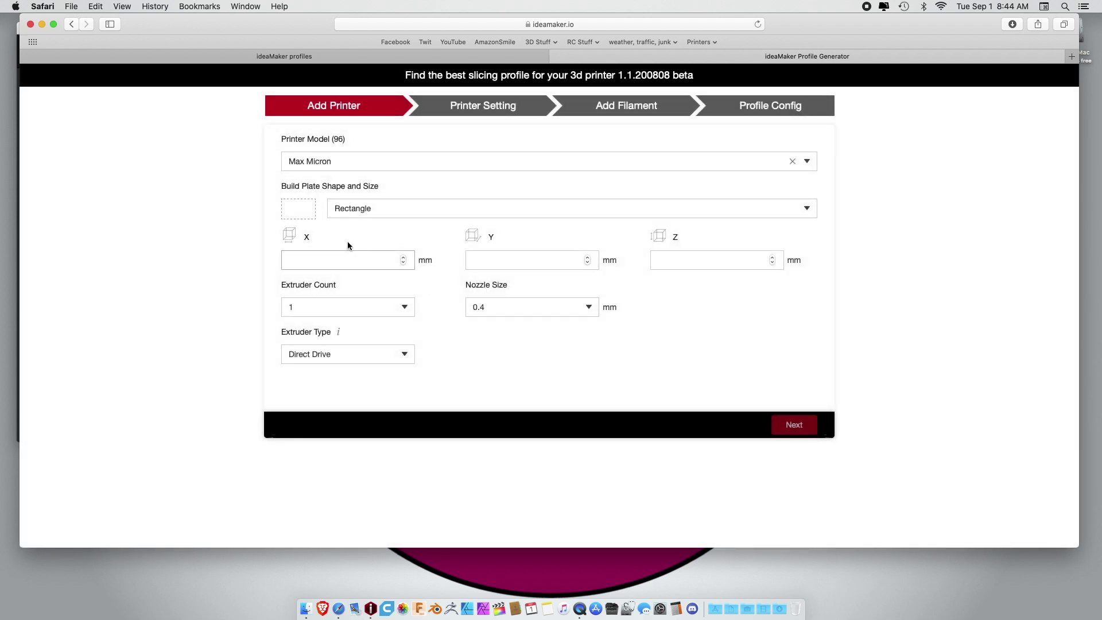
Enter X 190, Y 190 and Z 170 mm, then continue to the Printer Setting step
left_click(297, 264)
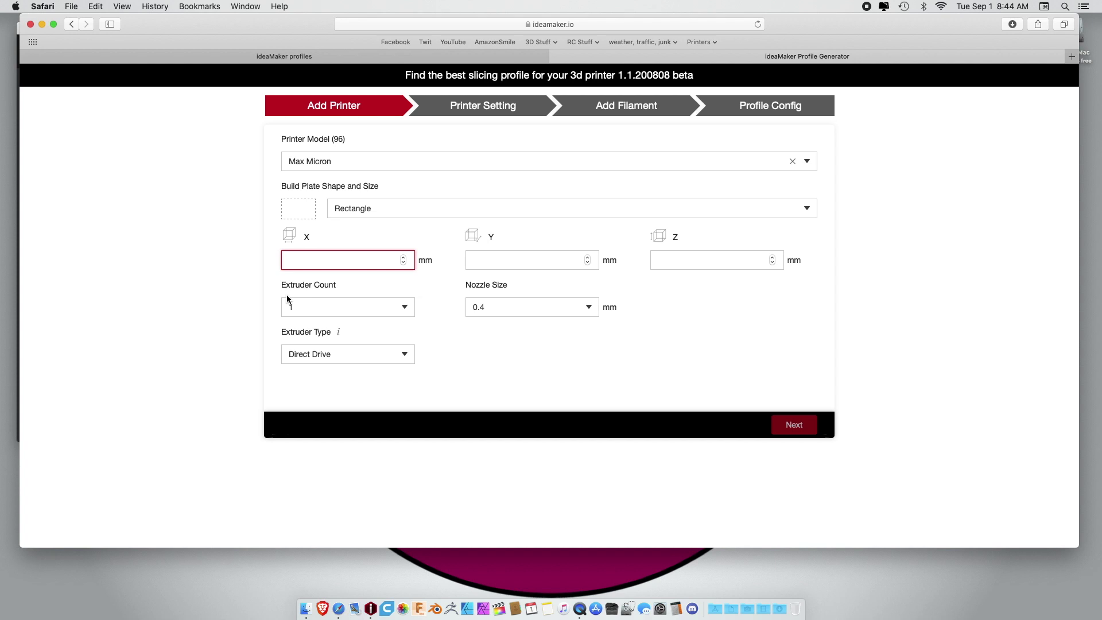
type("90")
key("BackSpace")
type("190")
key("Tab")
type("190")
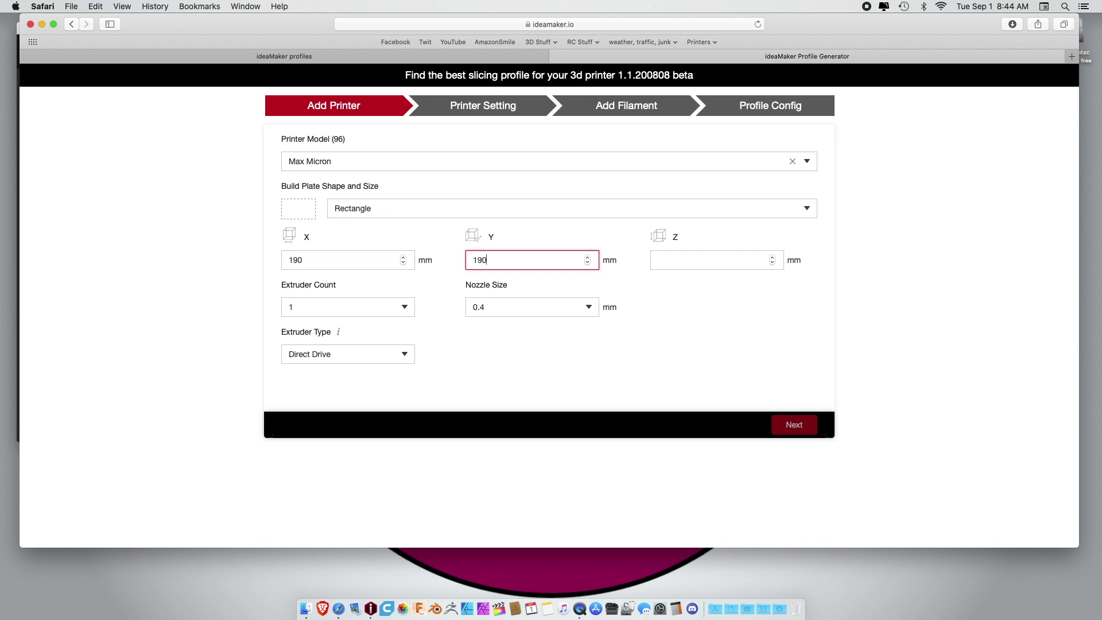
key("Tab")
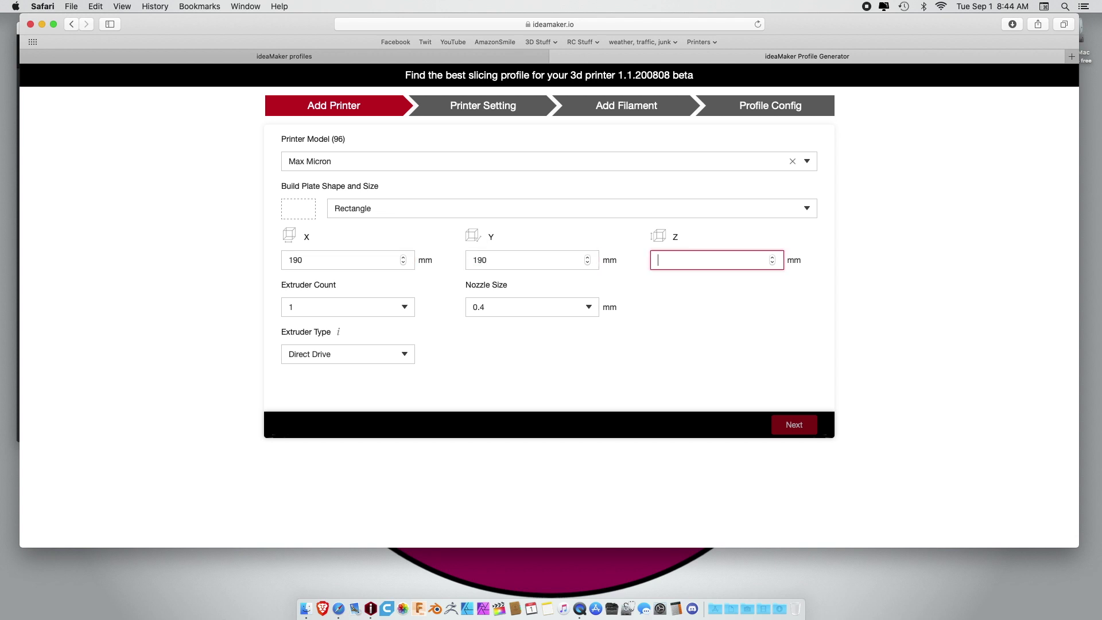
type("170")
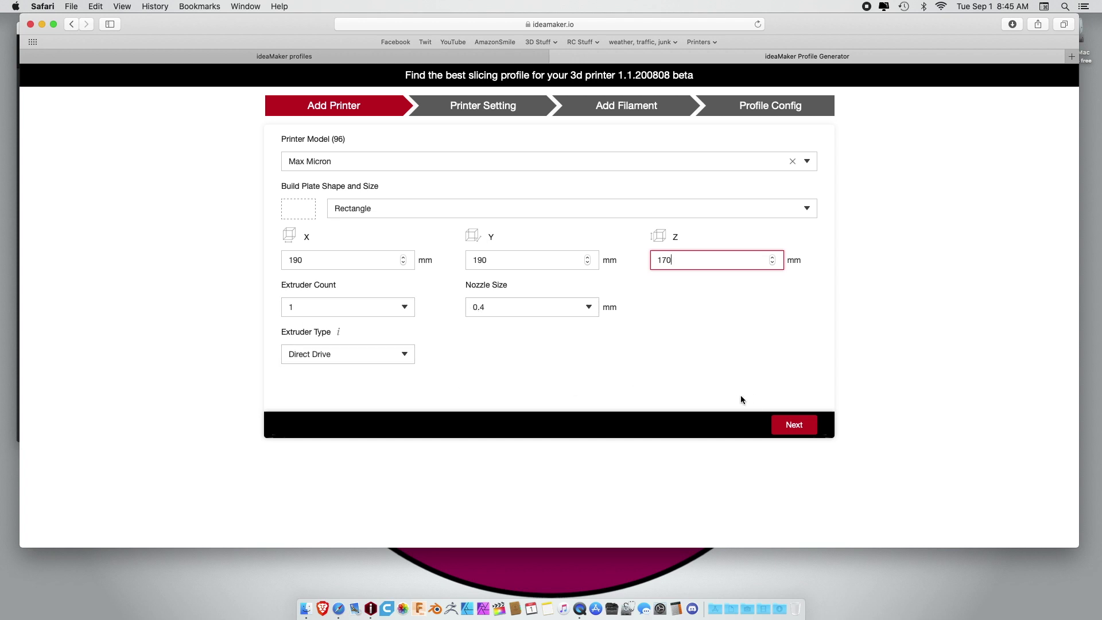
left_click(792, 424)
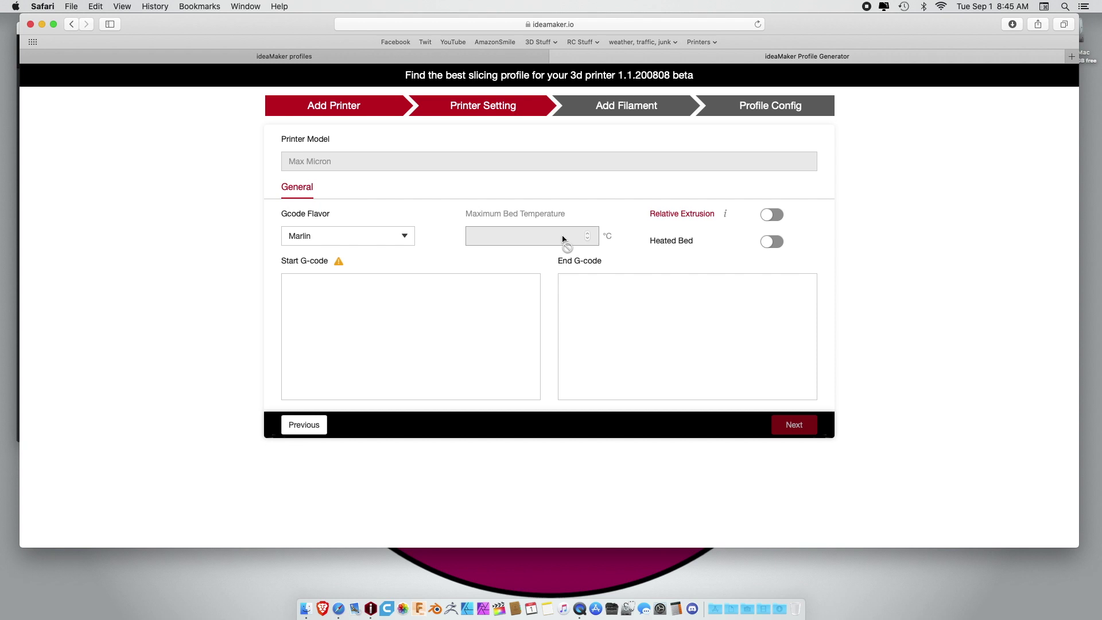
Turn on Heated Bed with a 90 °C maximum, check the Relative Extrusion info, and enable it
left_click(773, 241)
left_click(546, 243)
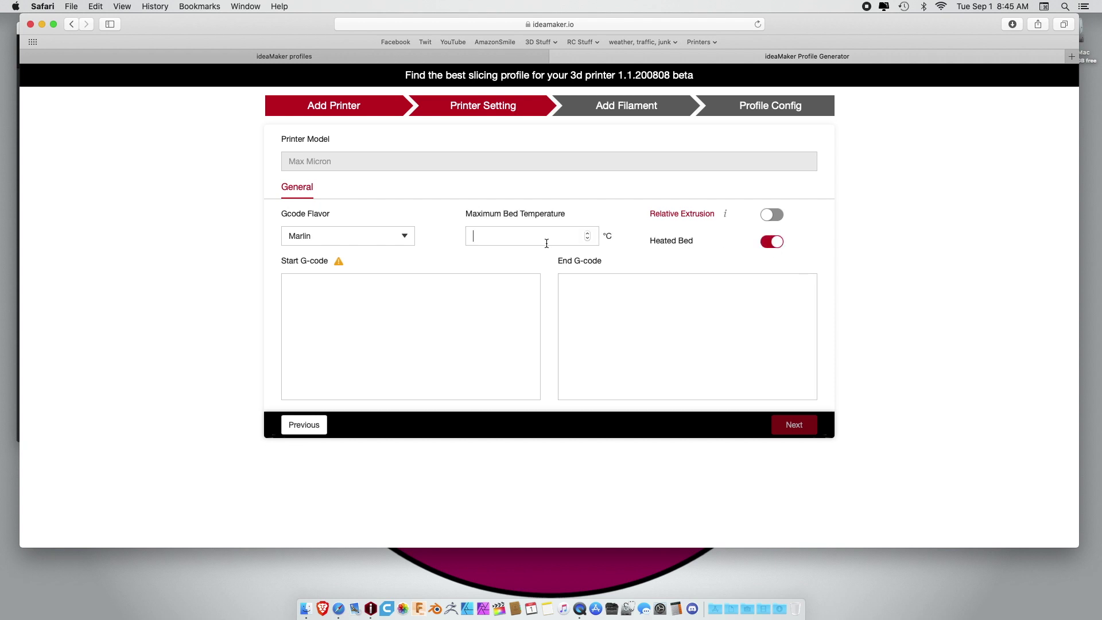
type("90")
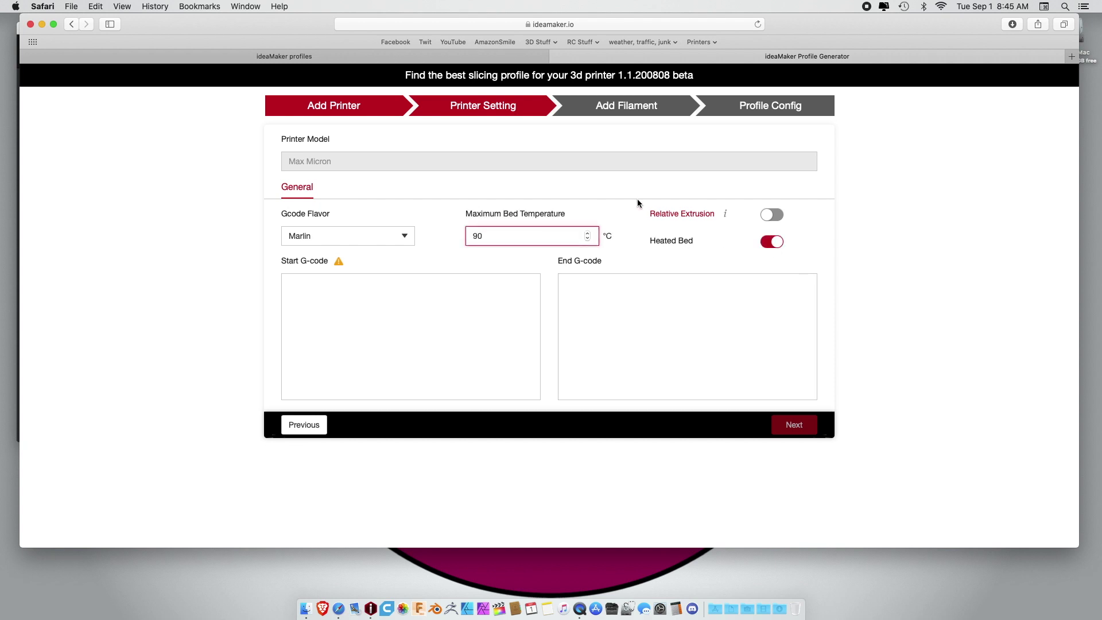
left_click(704, 214)
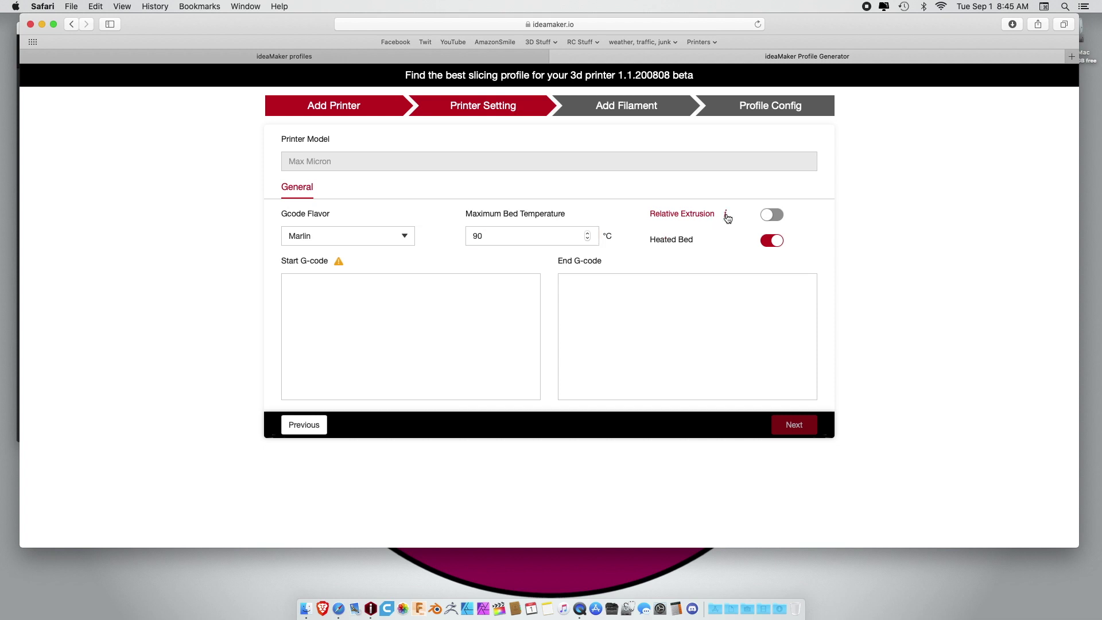
left_click(726, 216)
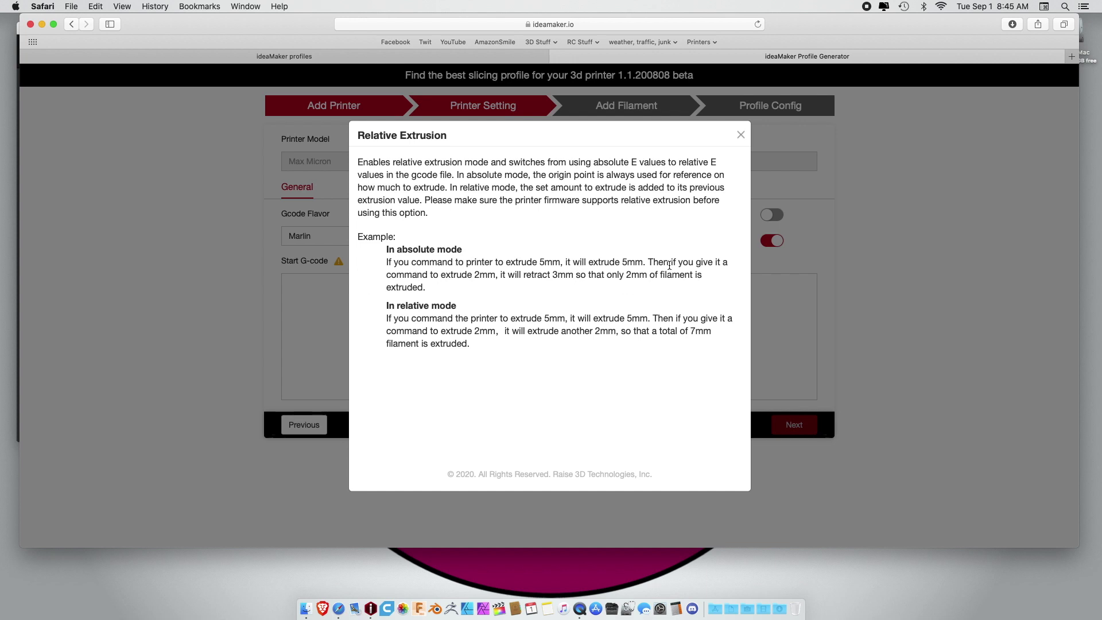
left_click(741, 135)
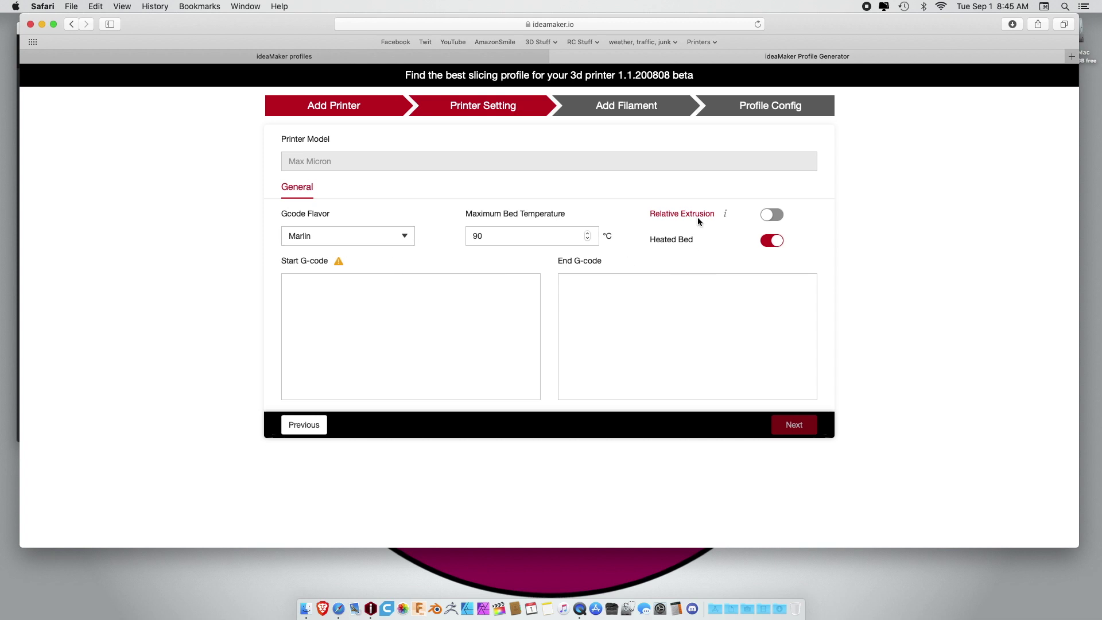
left_click(779, 217)
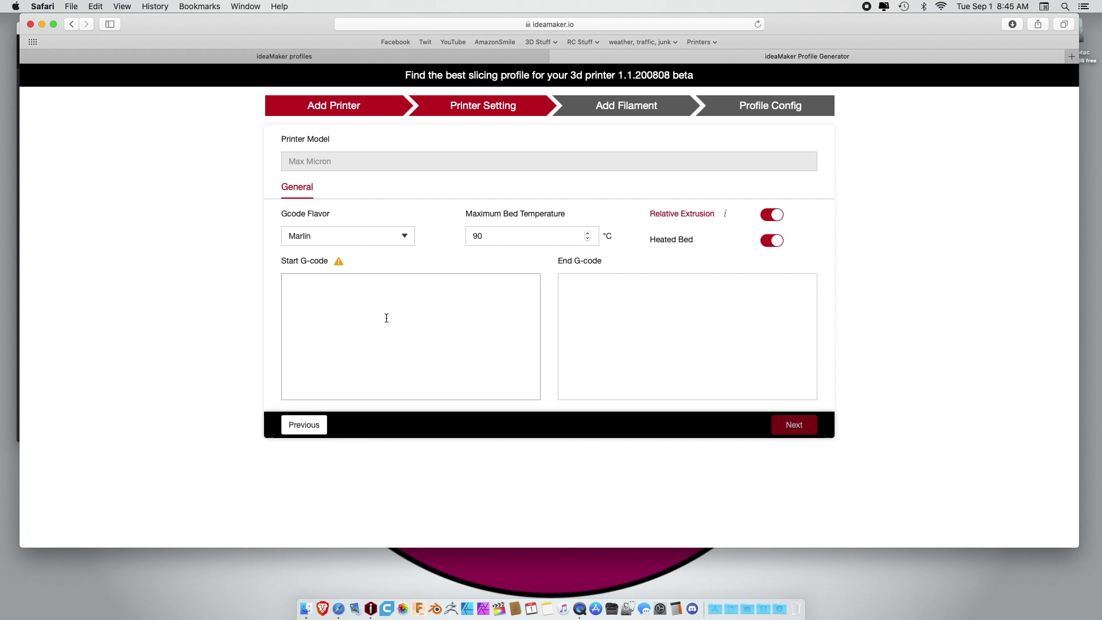
Copy the start G-code lines from the Ideamaker G-codes note into the Start G-code box
left_click(545, 610)
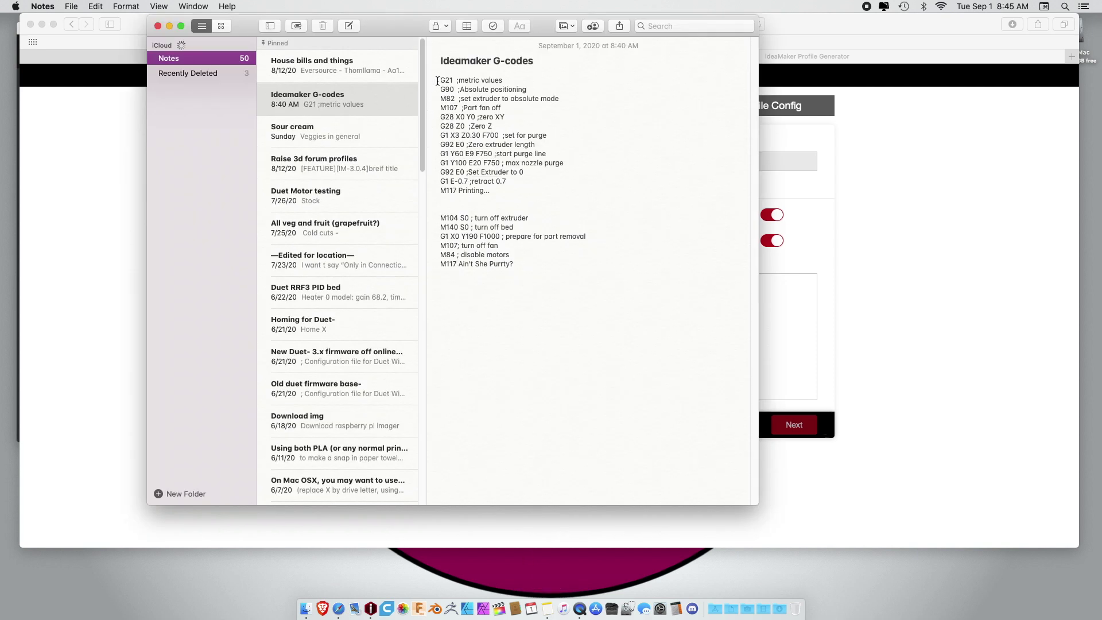
left_click_drag(439, 81, 553, 188)
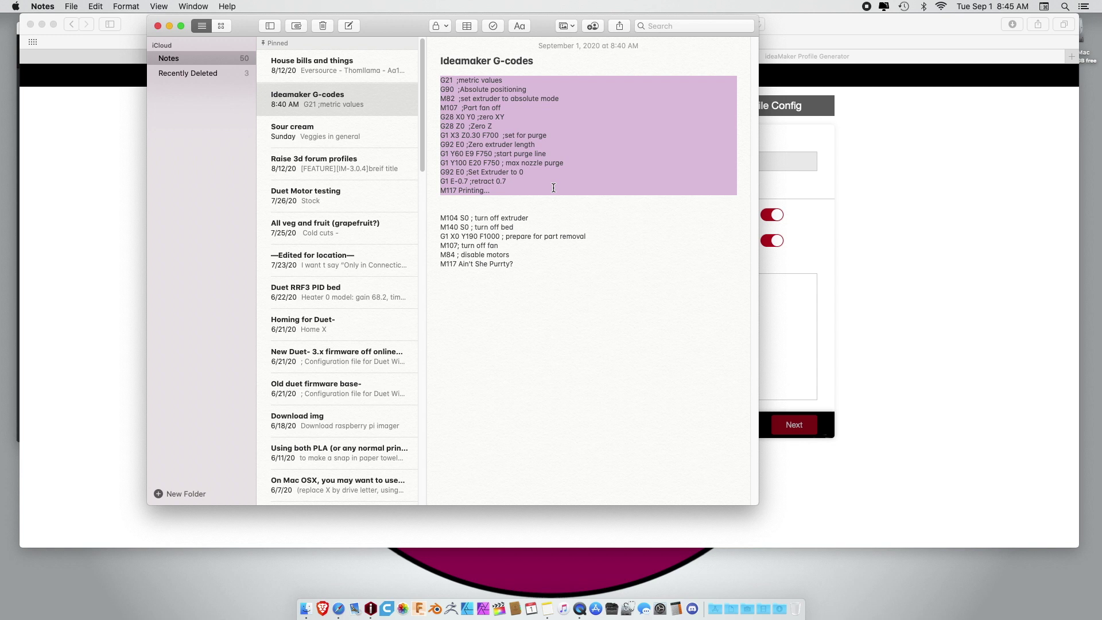
key("super+Tab")
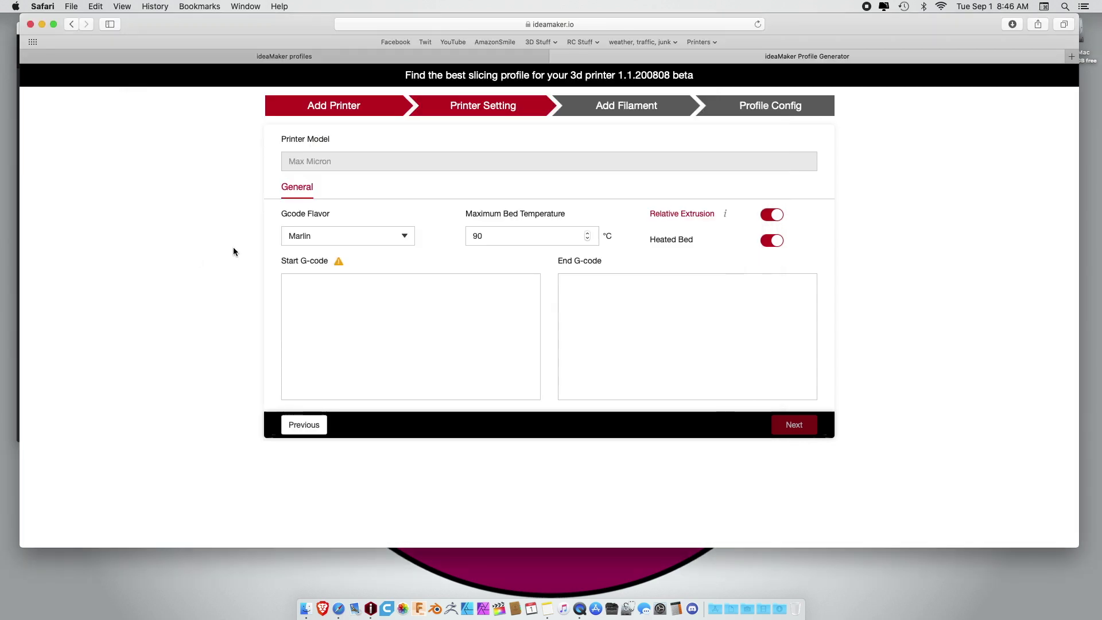
left_click(291, 300)
key("super+v")
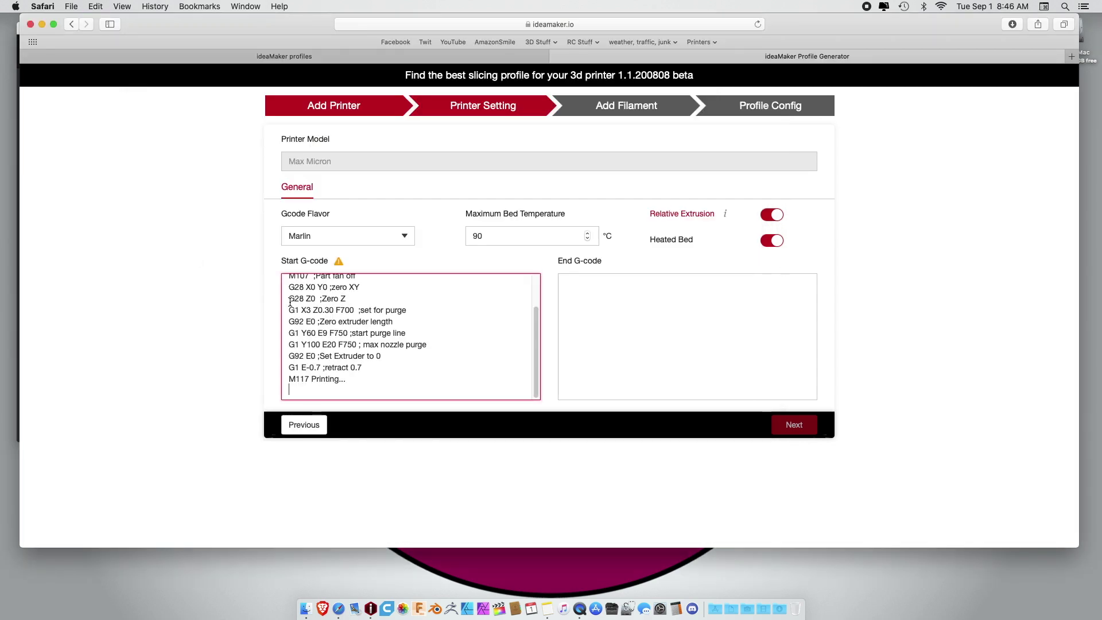
Copy the end G-code block from the note into End G-code, then continue to Add Filament
left_click(551, 613)
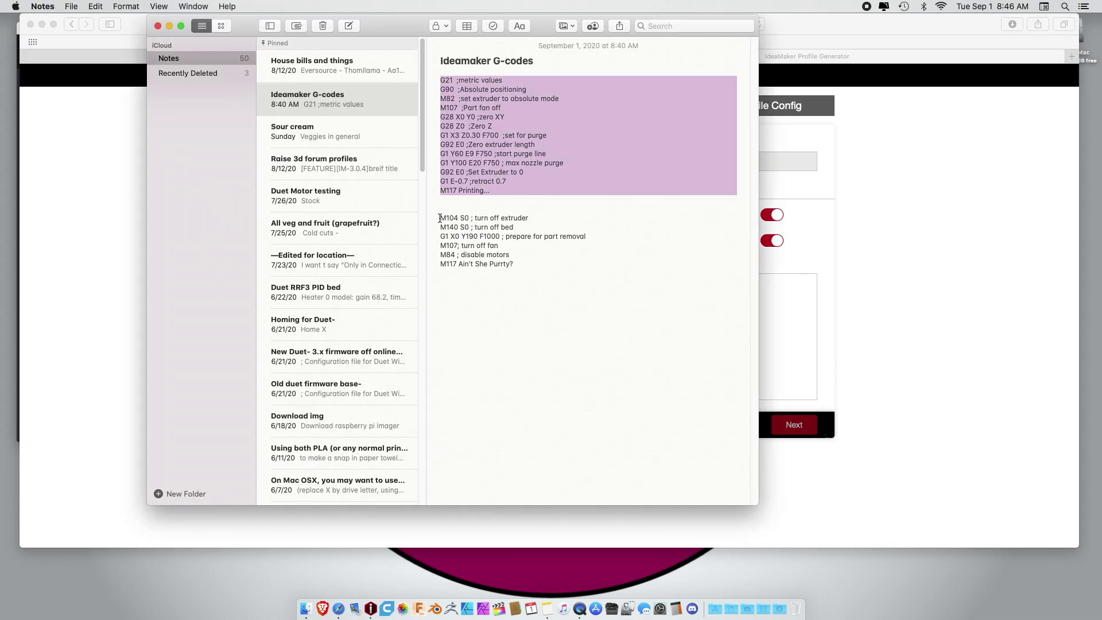
left_click_drag(440, 217, 499, 271)
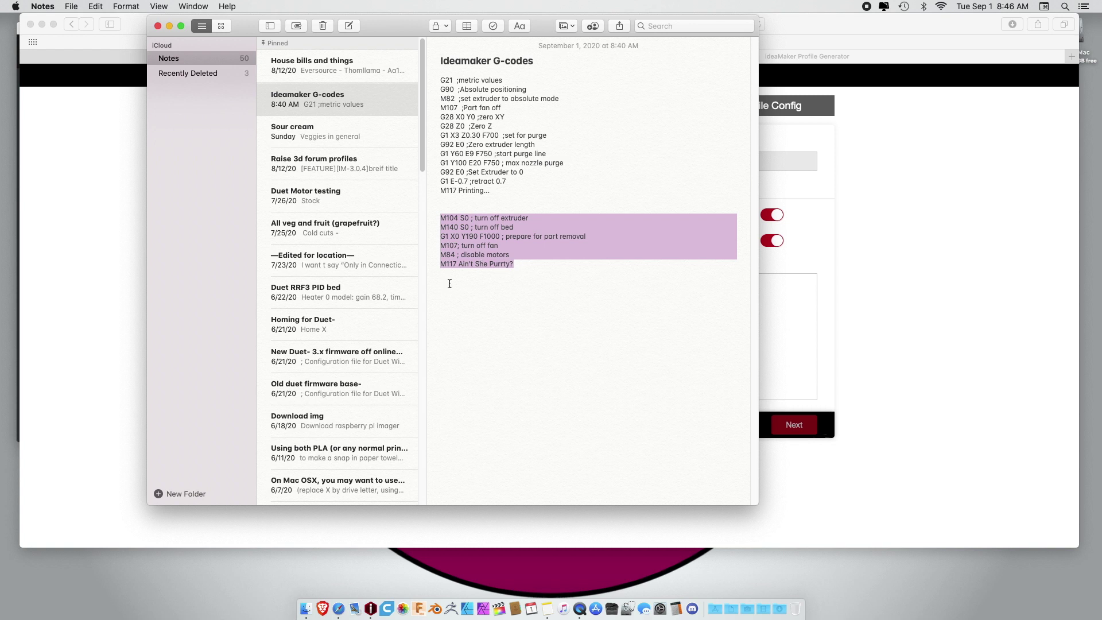
key("super+c")
key("super+Tab")
left_click(694, 313)
key("super+v")
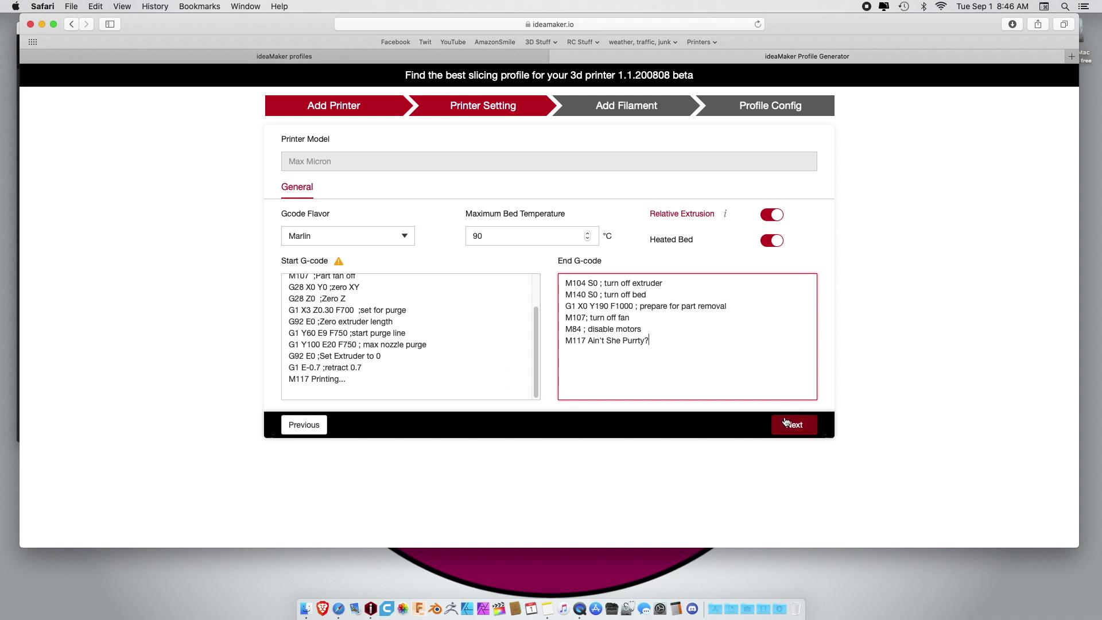
left_click(786, 423)
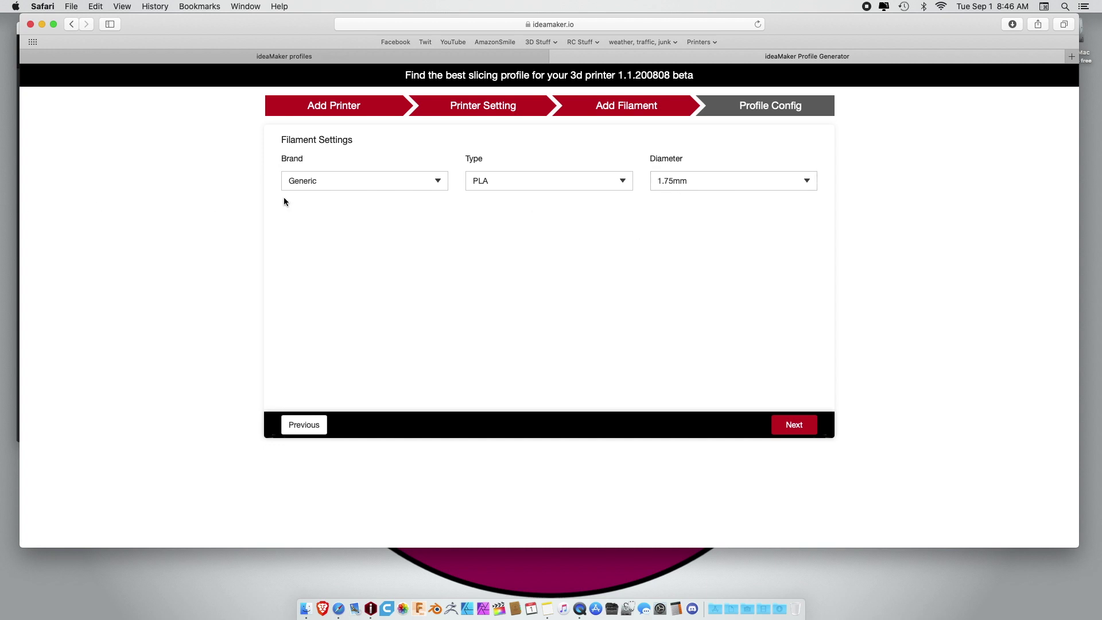
Confirm Generic brand, PLA type and 1.75mm diameter, then continue to Profile Config
left_click(361, 183)
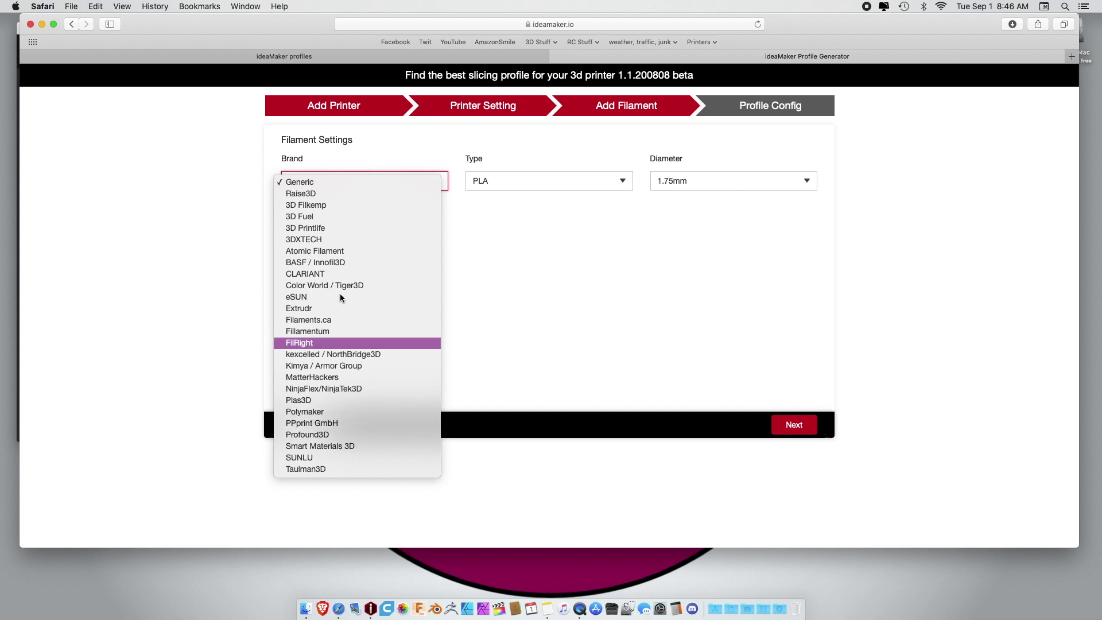
left_click(493, 182)
left_click(494, 183)
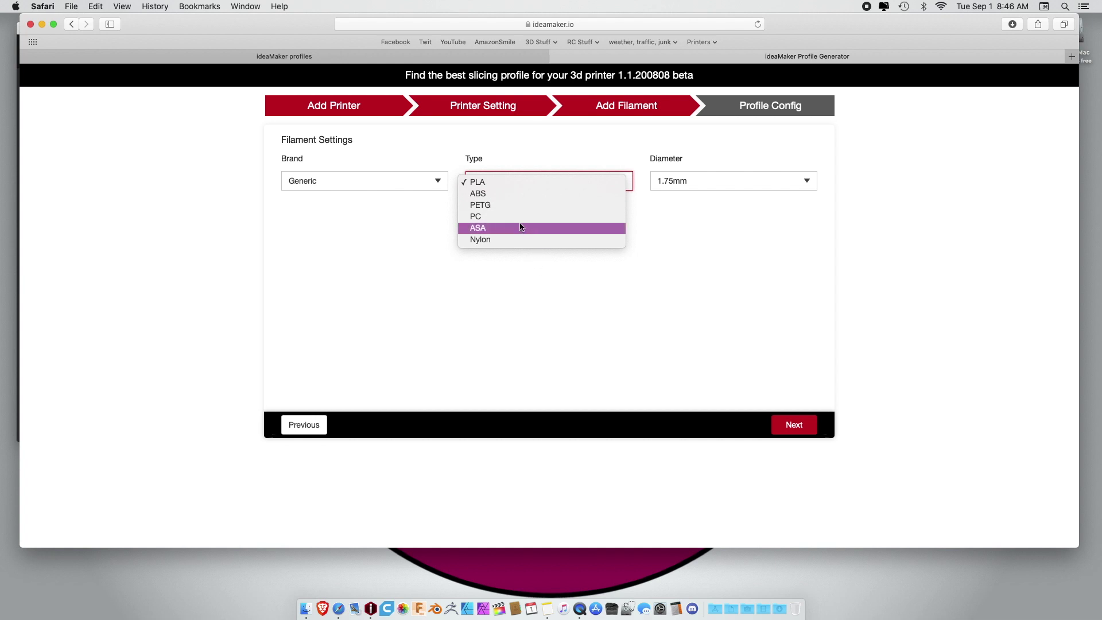
left_click(738, 182)
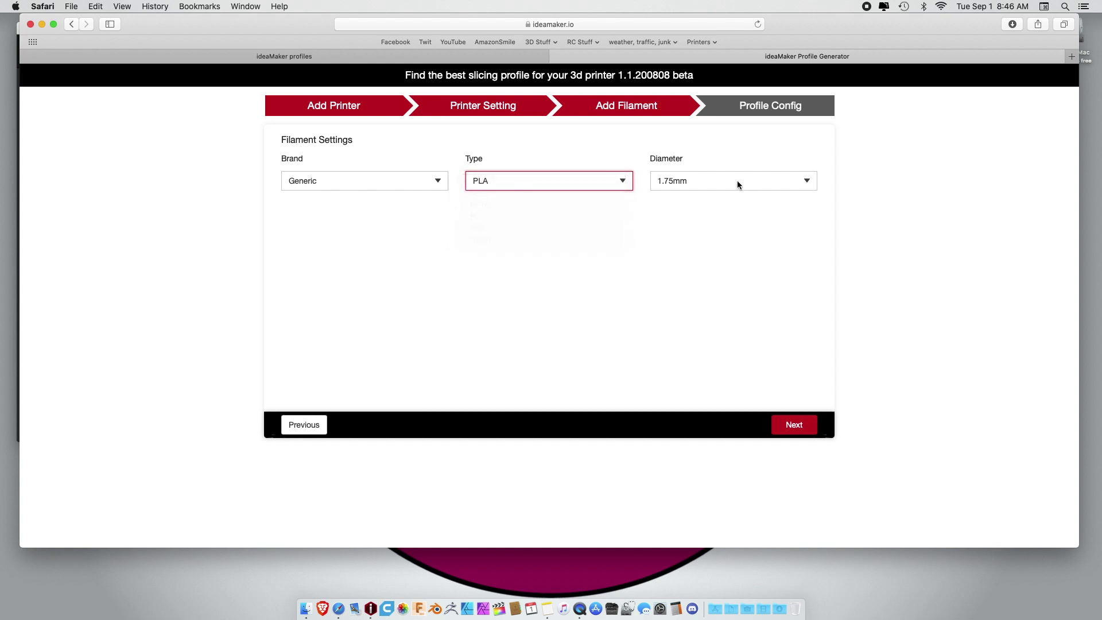
left_click(738, 183)
left_click(738, 183)
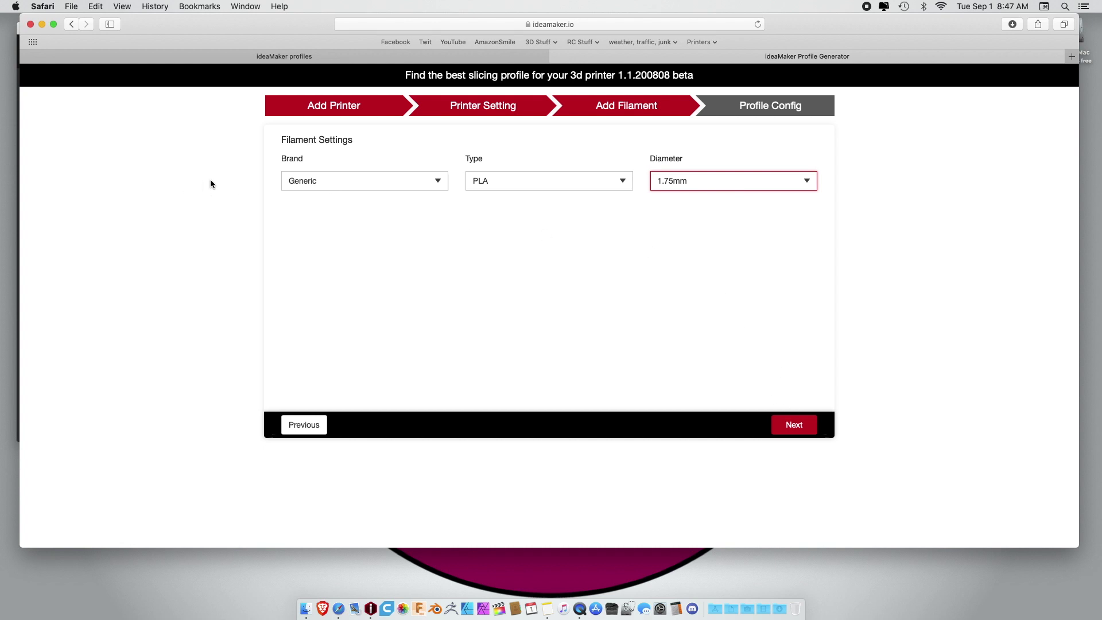
left_click(795, 426)
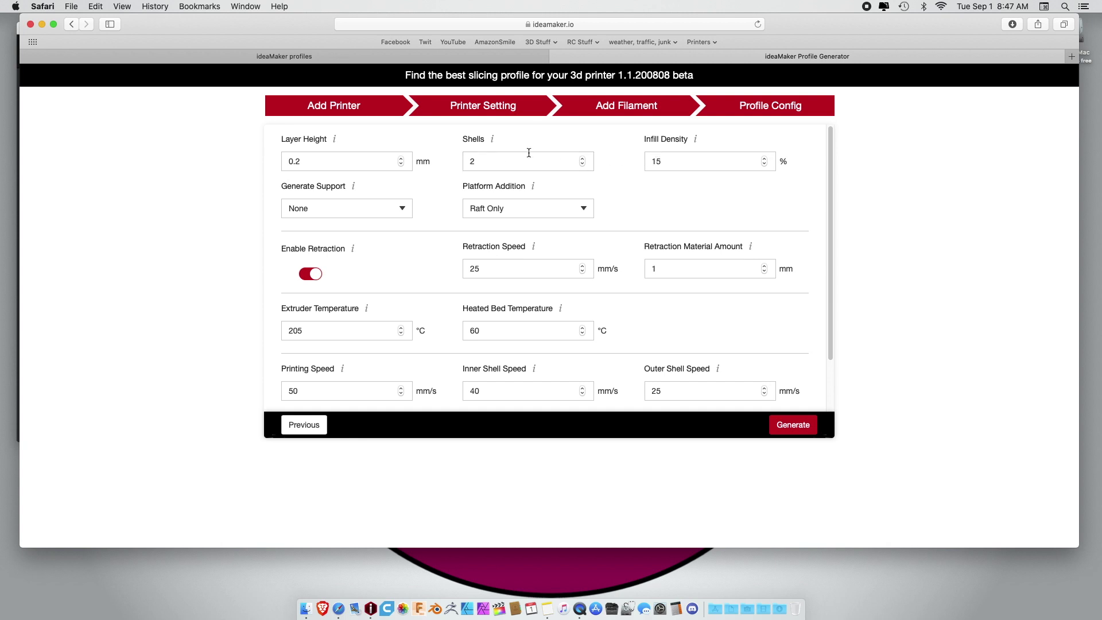
Set Platform Addition to Skirt Only and Retraction Material Amount to 0.7
left_click(522, 215)
left_click(519, 184)
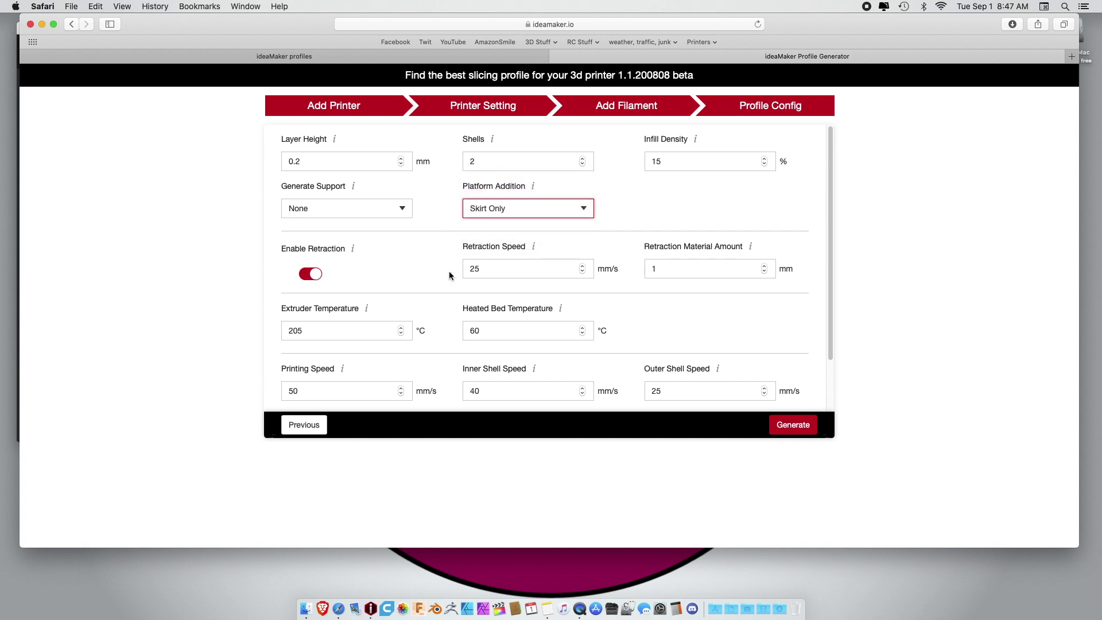
left_click(655, 269)
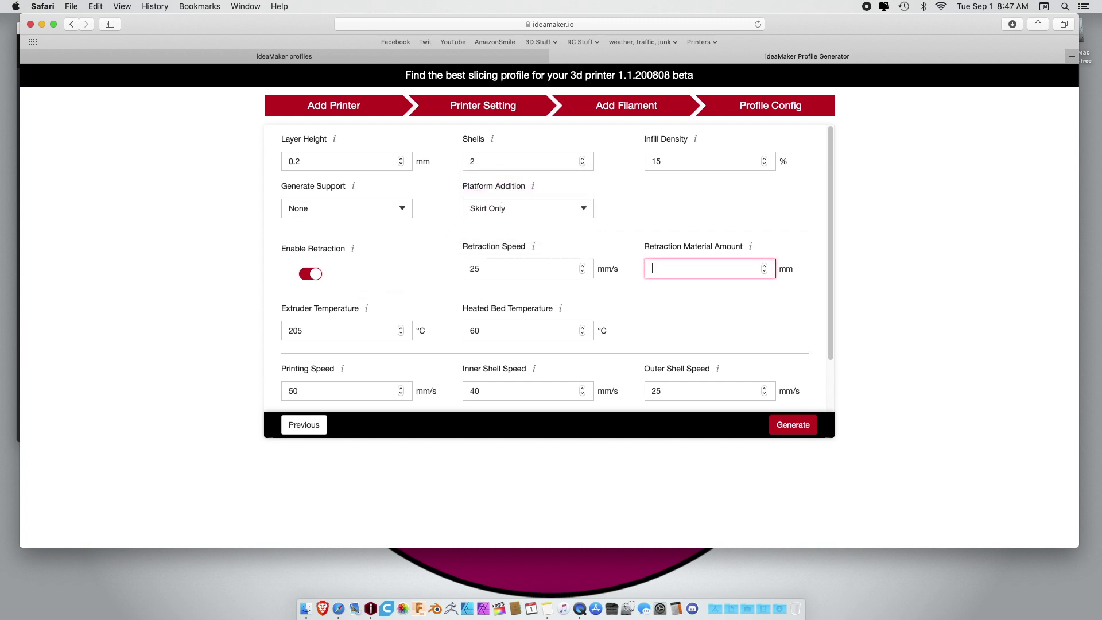
type("7")
key("BackSpace")
type("1")
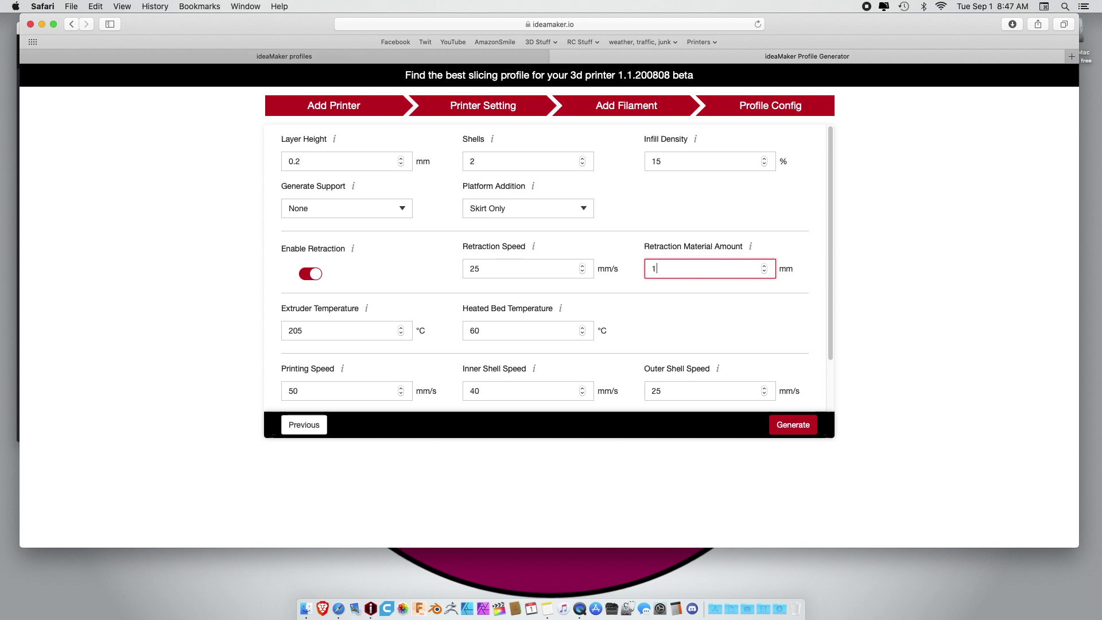
key("Down")
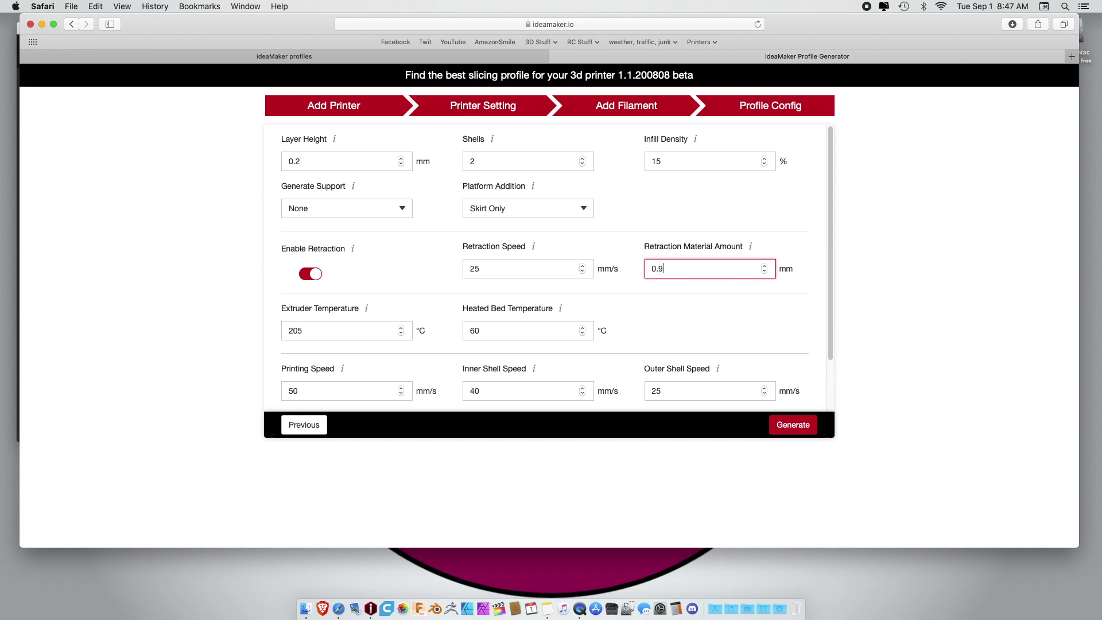
key("Down")
key("Down")
key("Down")
key("Down")
key("Down")
key("Down")
key("Down")
key("Down")
key("Down")
key("Down")
key("Down")
key("Down")
key("Down")
key("Down")
left_click(764, 271)
left_click(764, 266)
Set Heated Bed Temperature to 50 °C and Outer Shell Speed to 35 mm/s
left_click_drag(477, 338, 455, 330)
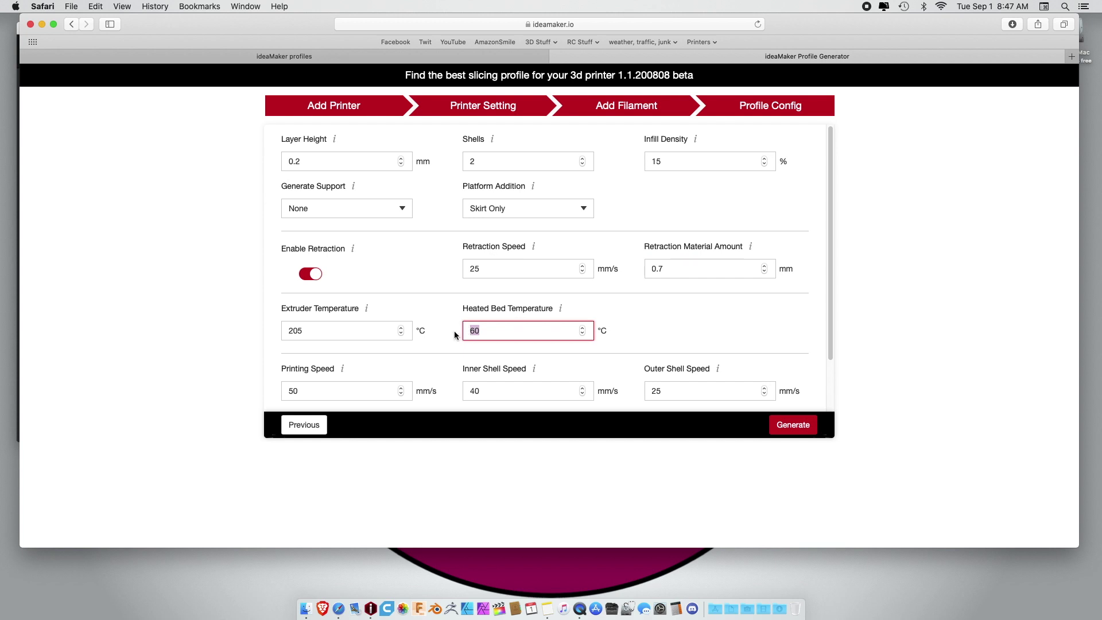
type("50")
scroll(377, 348, "down", 3)
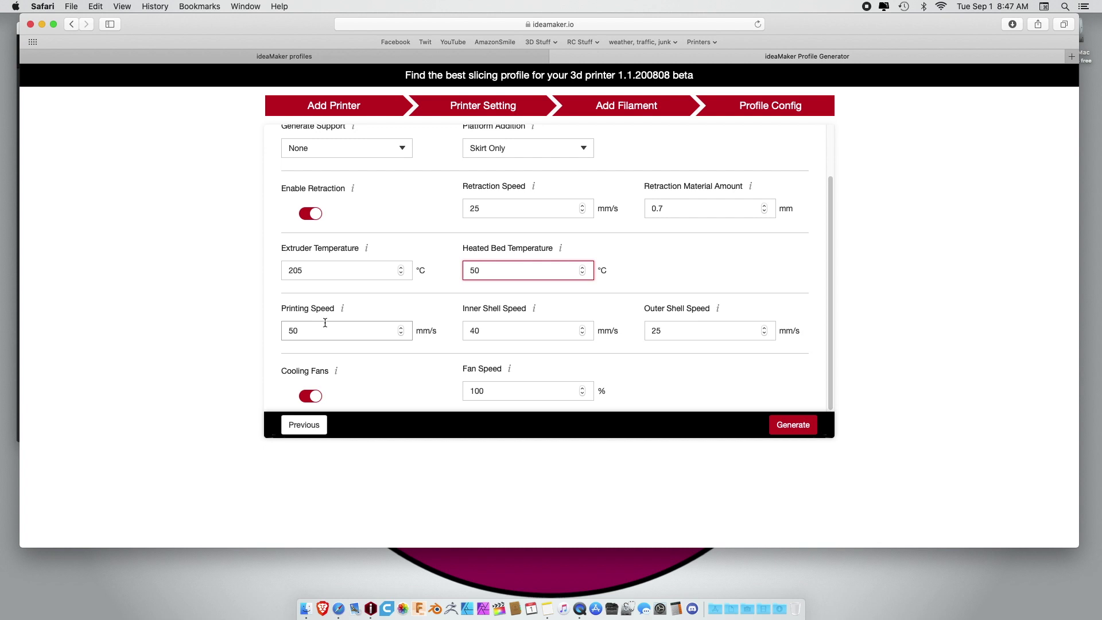
left_click_drag(684, 332, 642, 328)
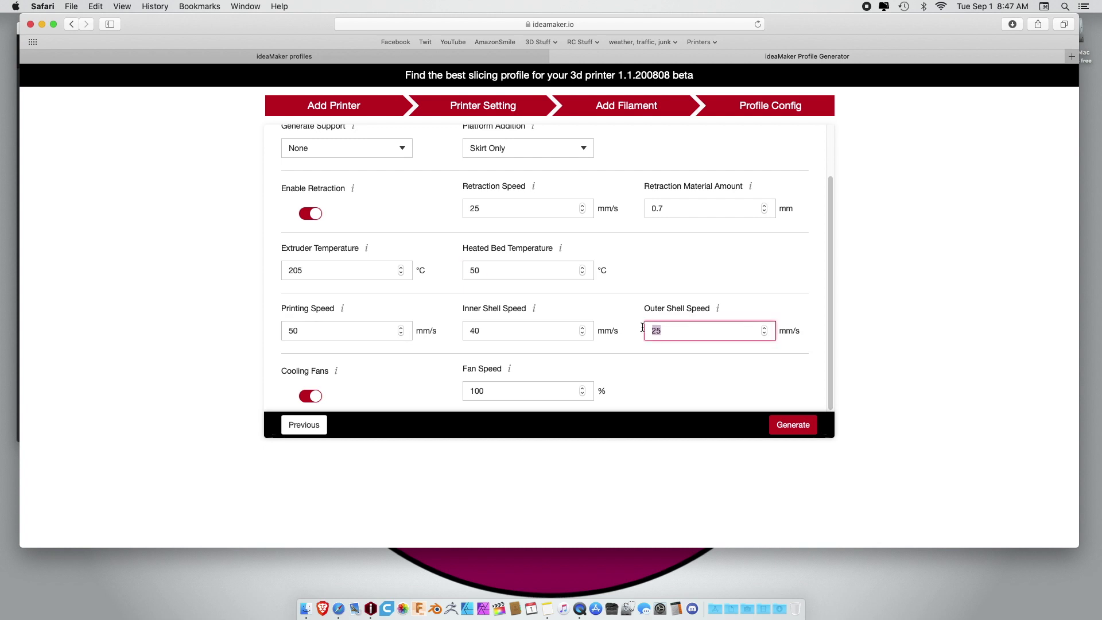
type("35")
Generate the Max Micron printer profile and confirm the generation
left_click(804, 425)
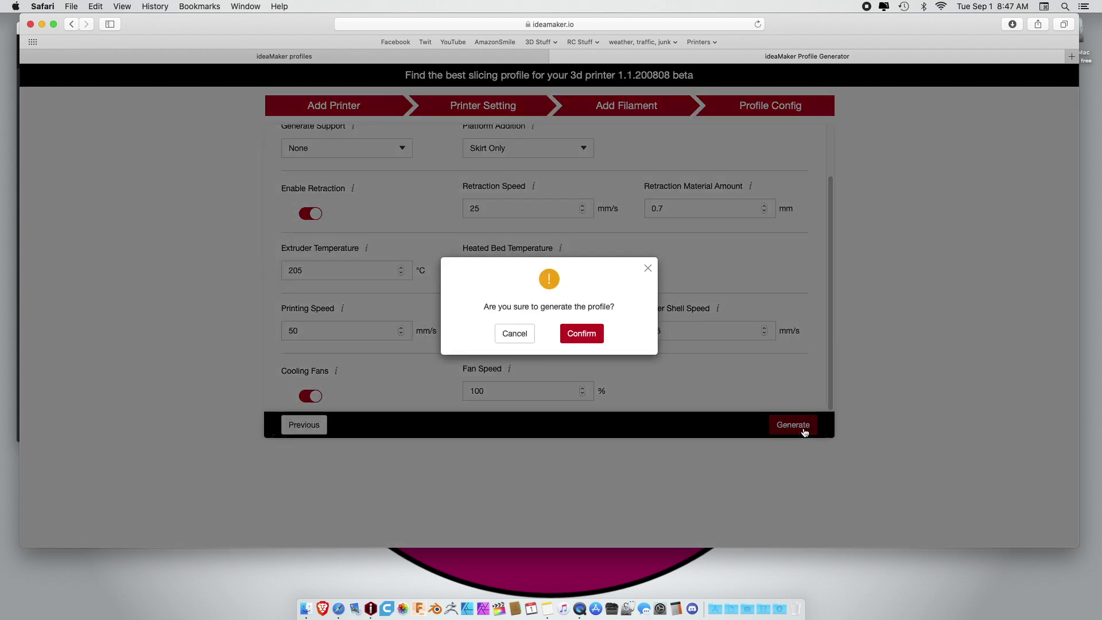
left_click(582, 334)
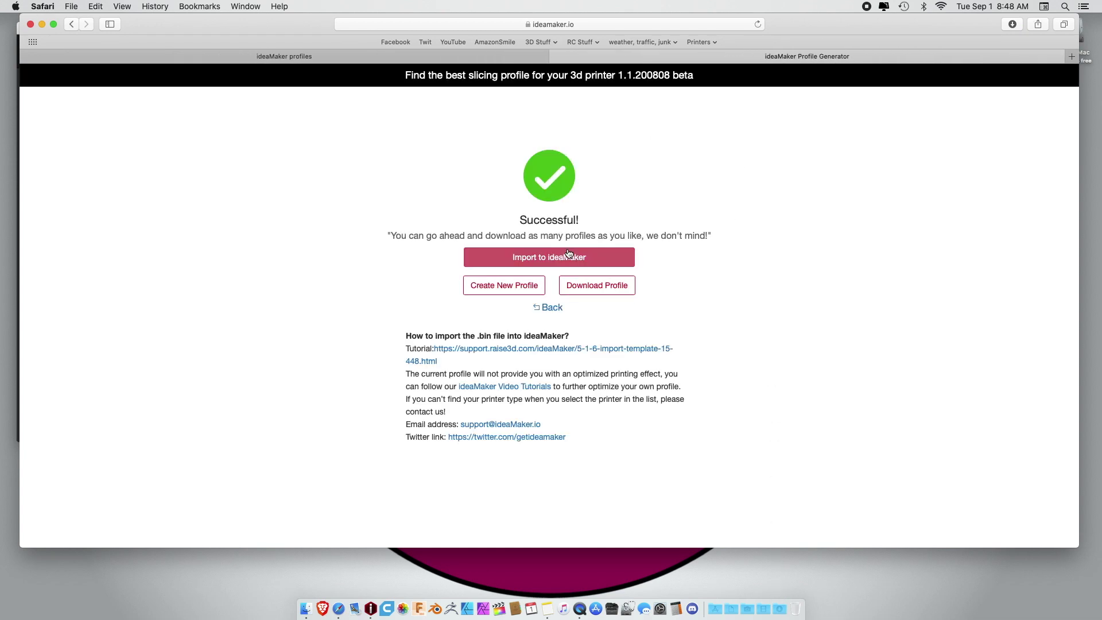
Copy the Max Micron profile's ideaMaker import link and switch to ideaMaker
left_click(565, 261)
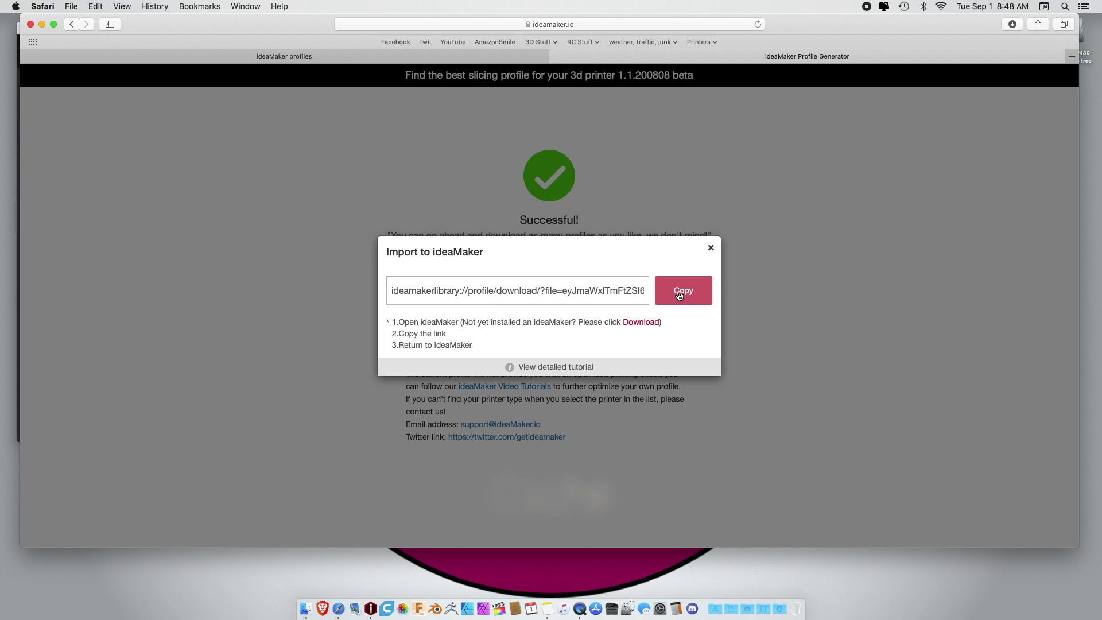
left_click(679, 292)
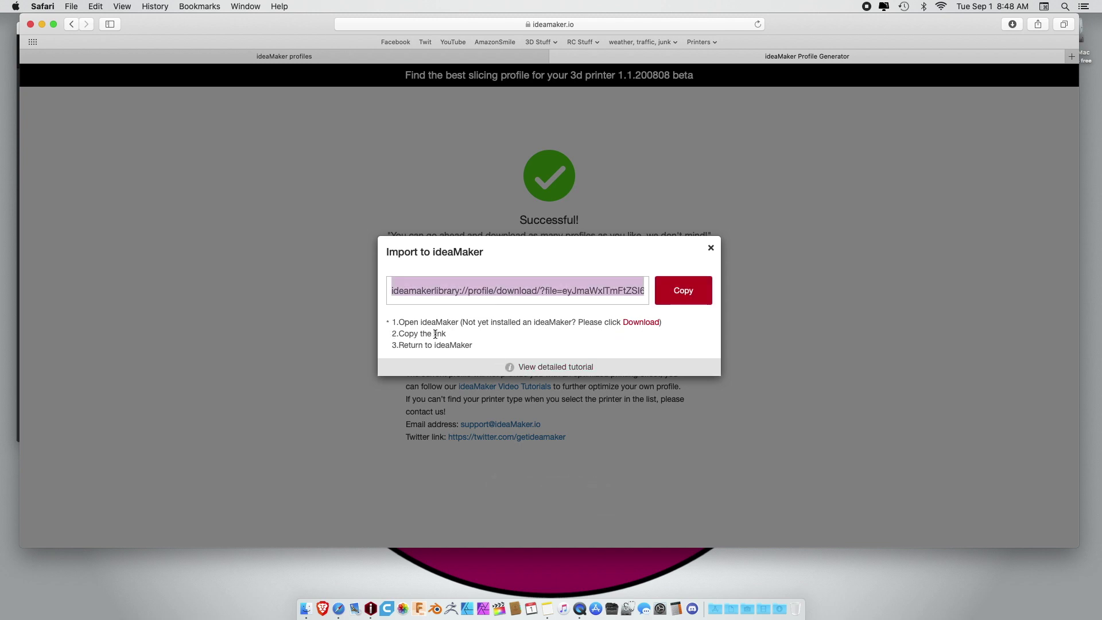
left_click(370, 608)
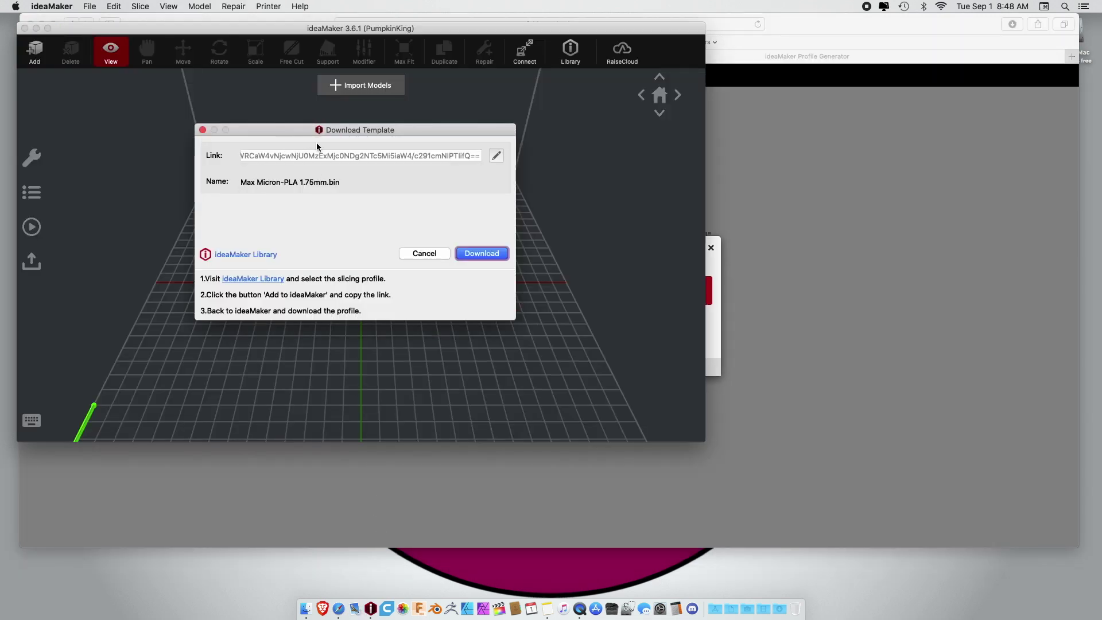
Download the Max Micron-PLA 1.75mm.bin template and continue to importing it
left_click_drag(246, 24, 349, 27)
left_click_drag(346, 130, 467, 146)
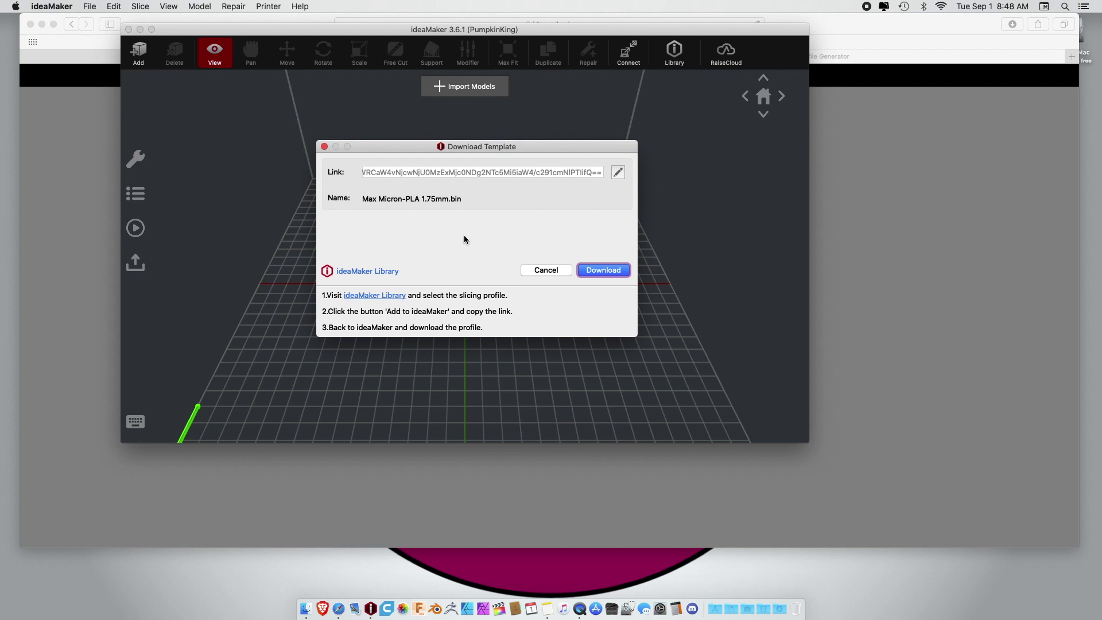
left_click(583, 270)
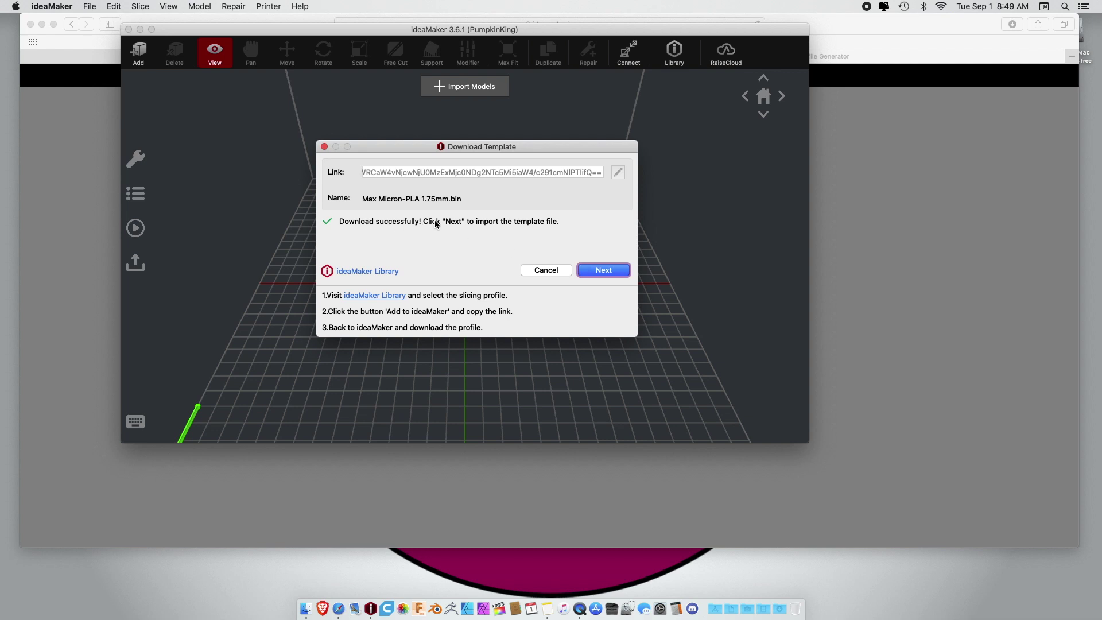
left_click(592, 270)
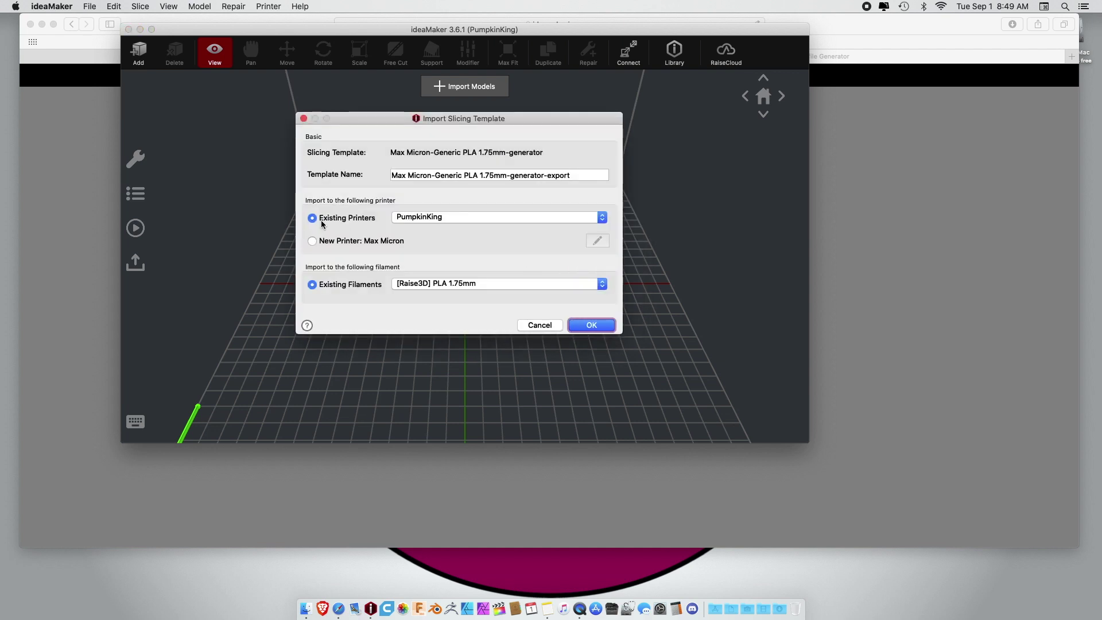
Import the template for a new Max Micron printer, naming it Max Micron-Generic PLA
left_click(312, 241)
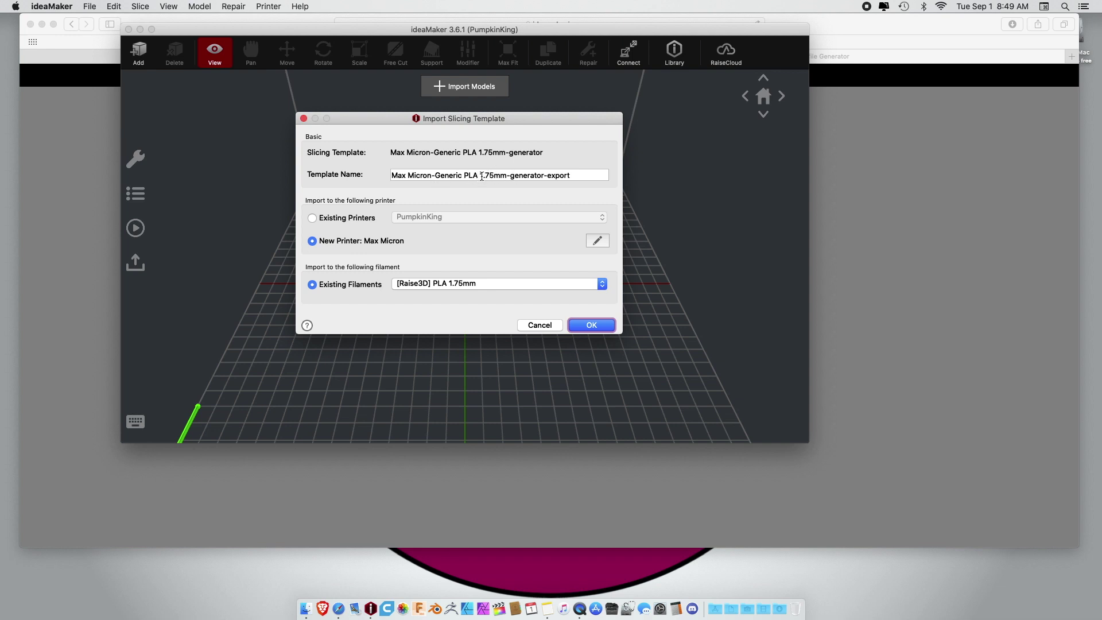
left_click_drag(478, 177, 579, 177)
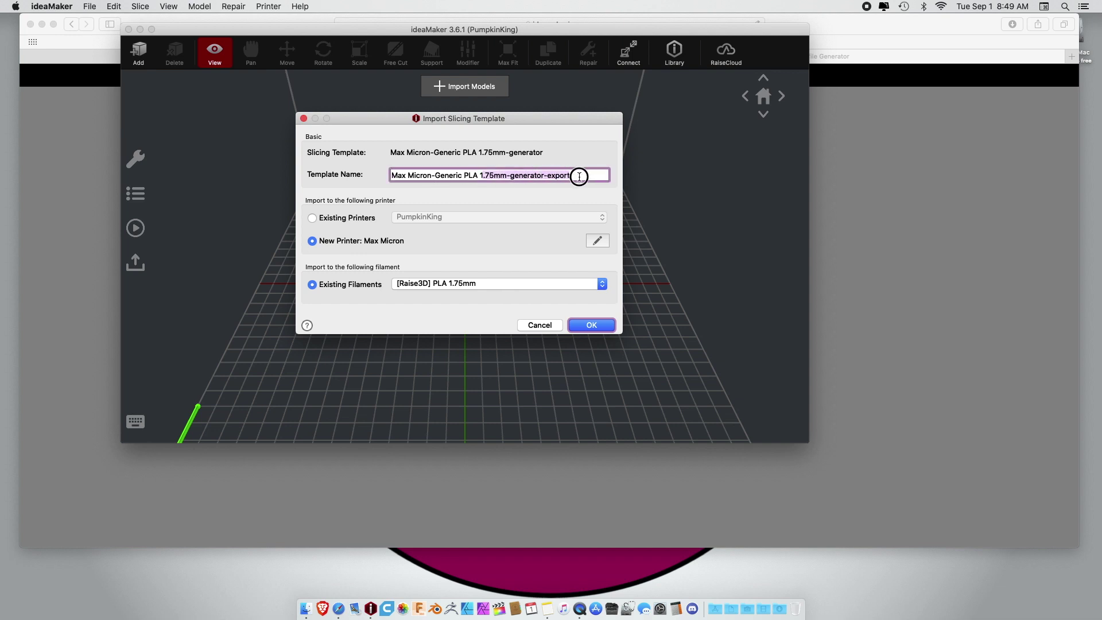
key("BackSpace")
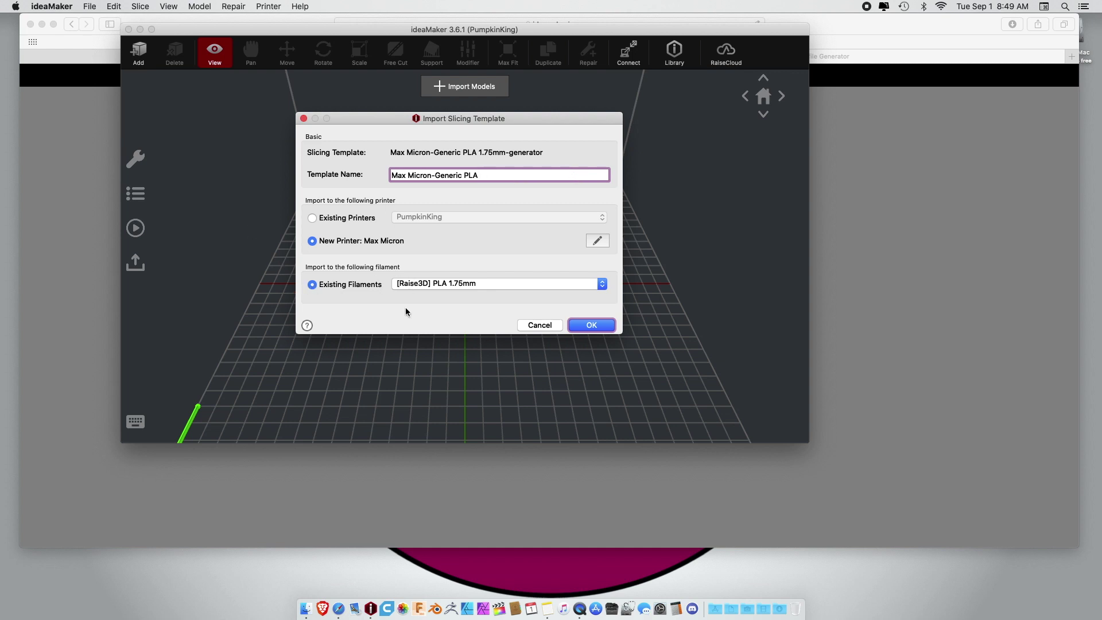
left_click(580, 326)
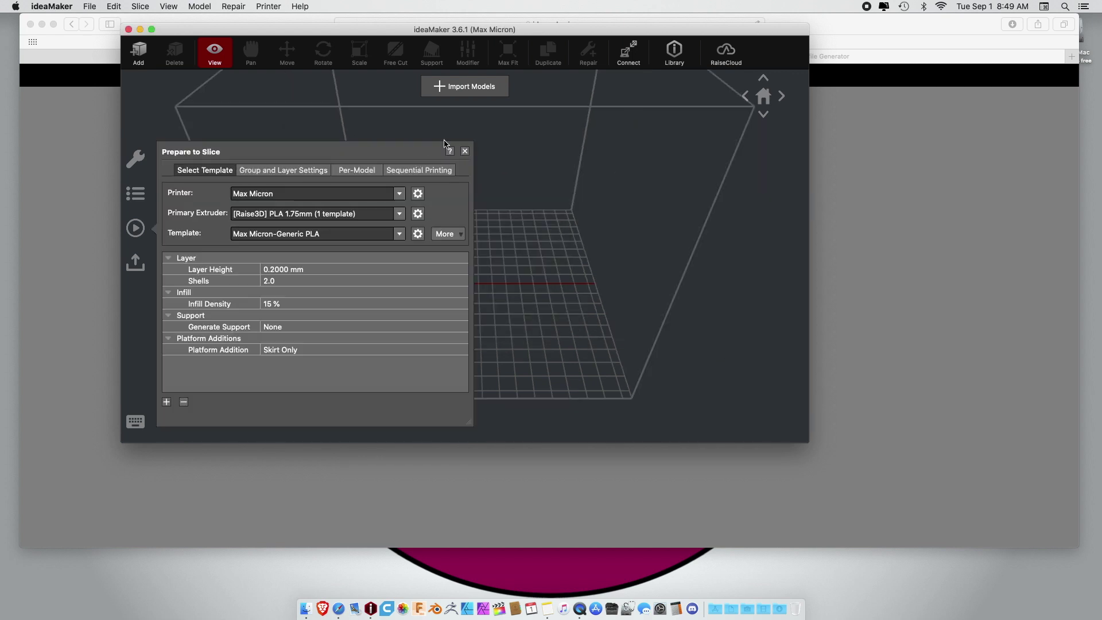
Close Prepare to Slice and bring up Slice > Manage Templates for the Max Micron printer
left_click_drag(469, 36, 638, 55)
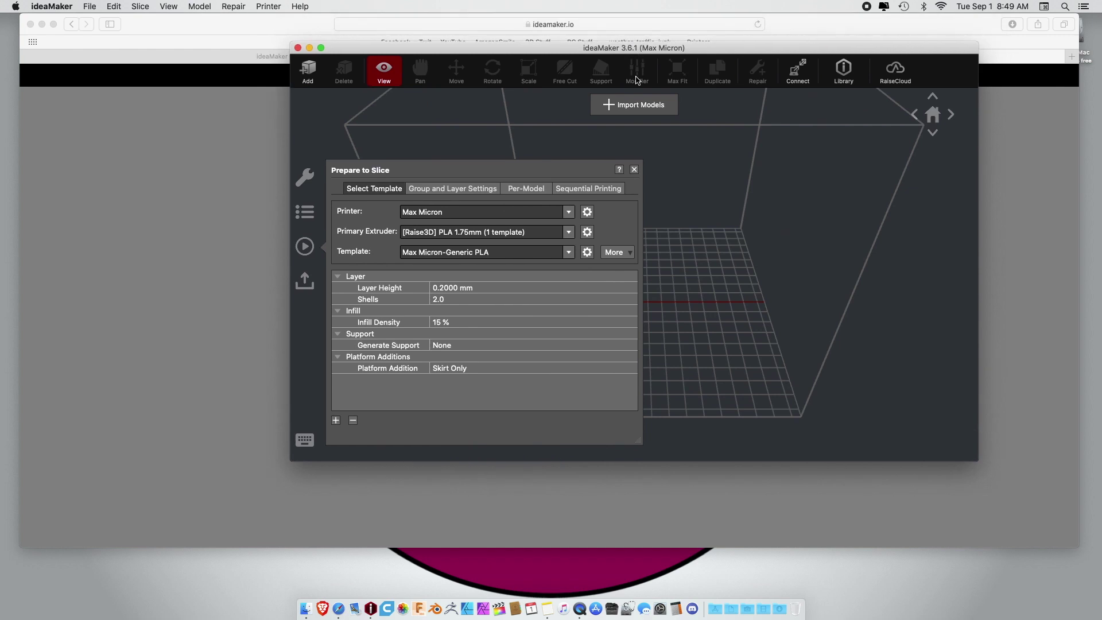
left_click(633, 170)
left_click_drag(561, 334, 374, 246)
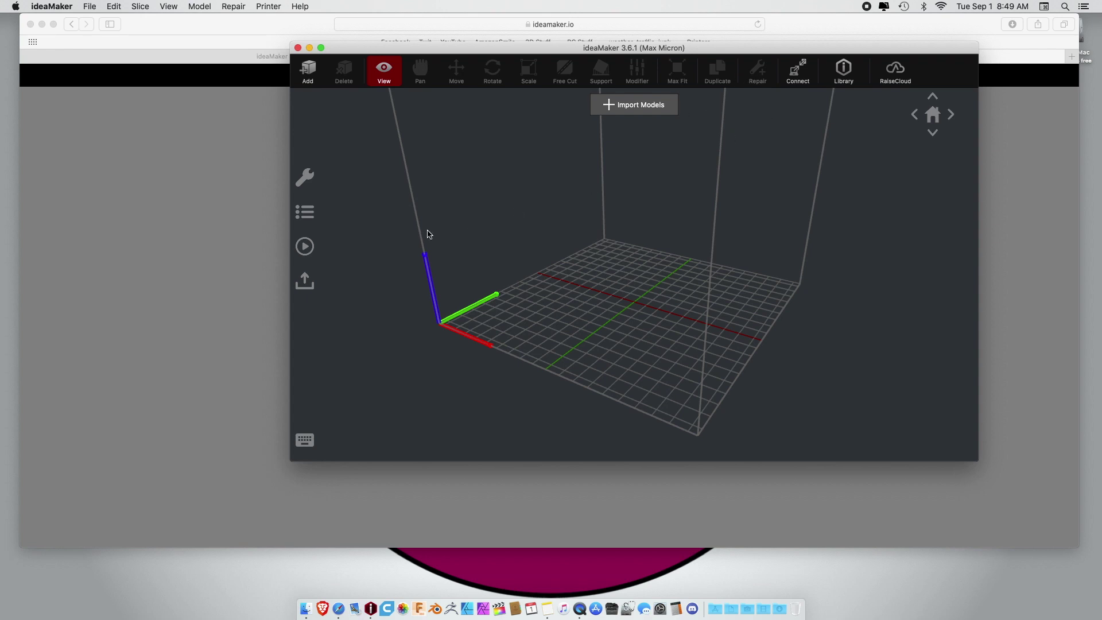
left_click(138, 7)
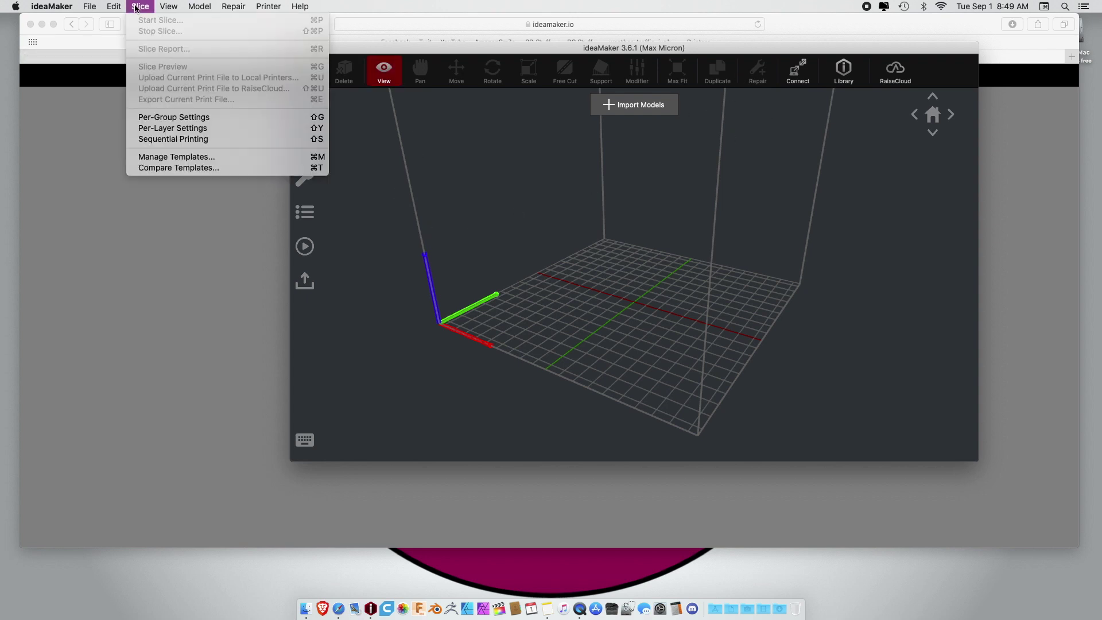
left_click(175, 157)
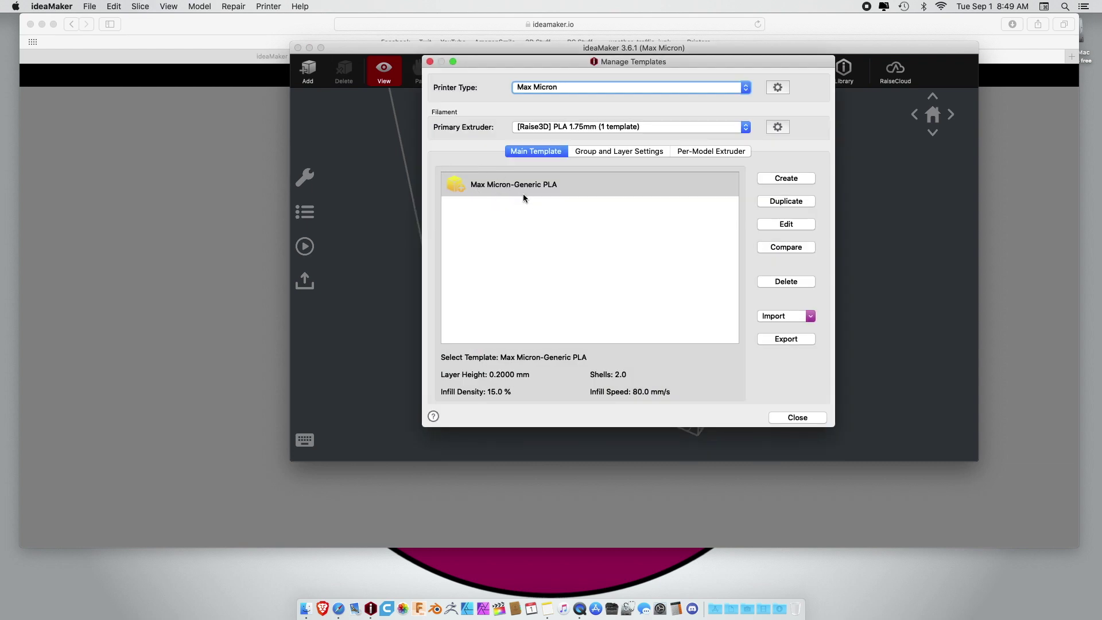
Edit the Max Micron-Generic PLA template, setting First Layer Height to 0.2 mm
double_click(662, 194)
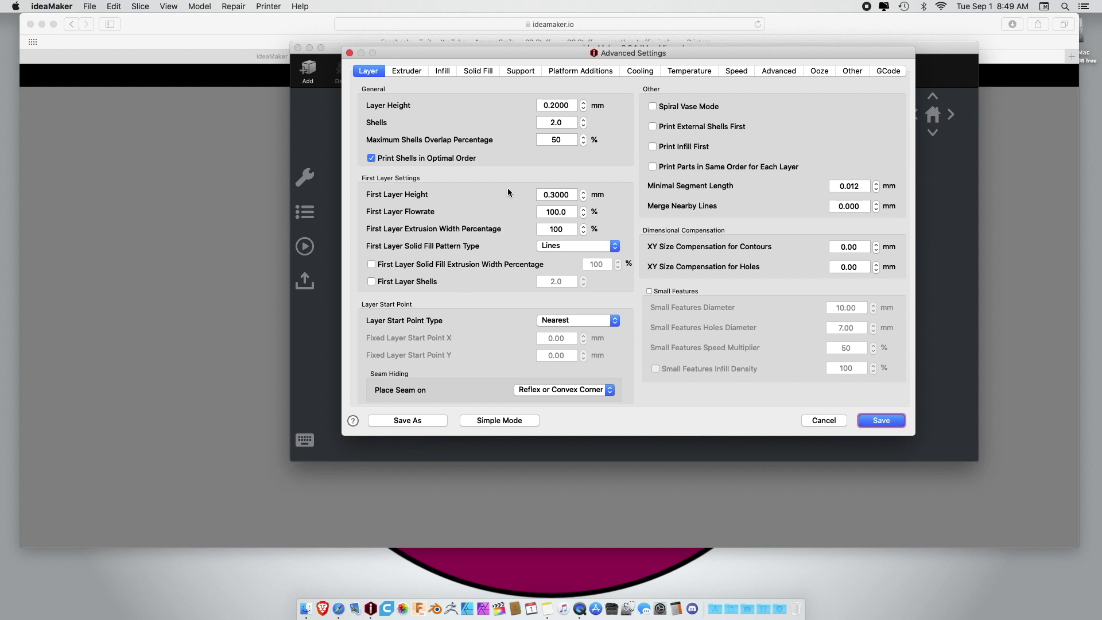
left_click(397, 71)
left_click(443, 71)
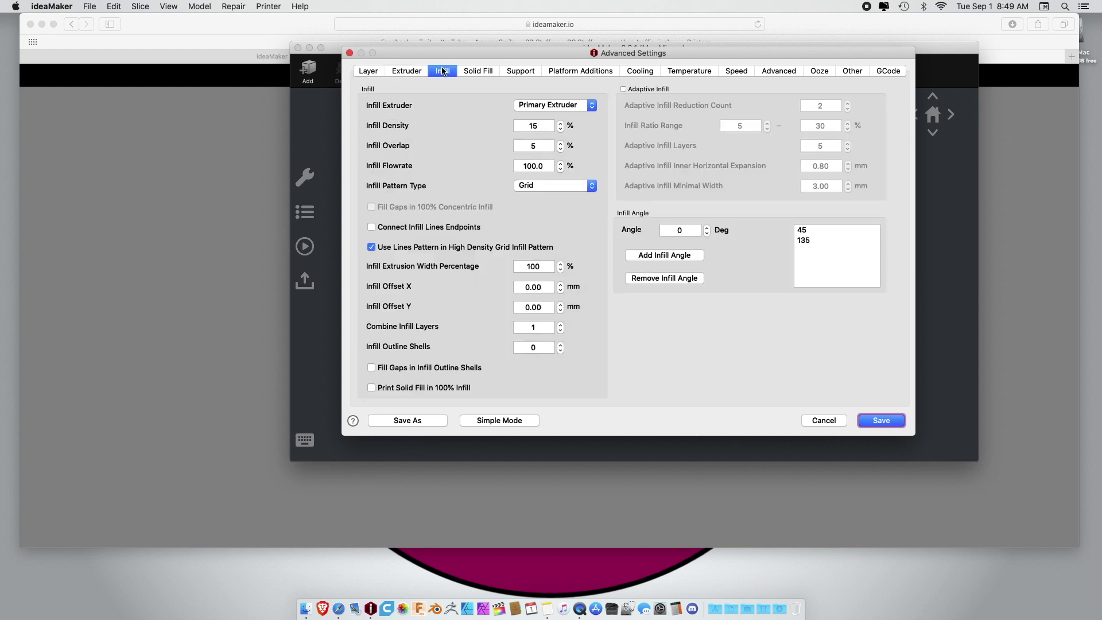
left_click(488, 71)
left_click(531, 71)
left_click(581, 71)
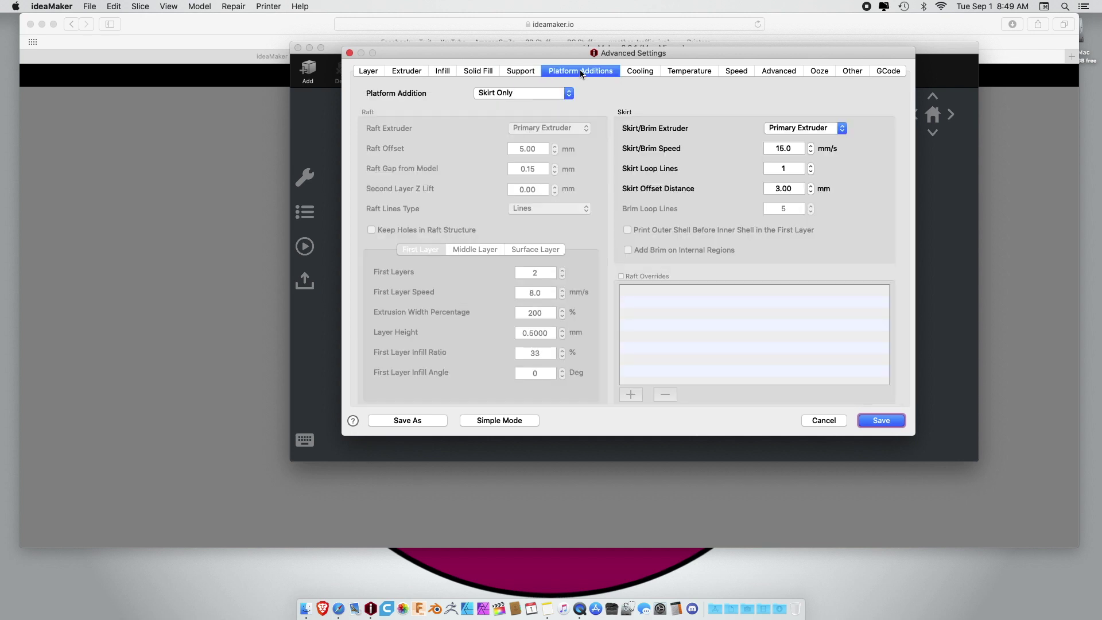
left_click(632, 71)
left_click(681, 72)
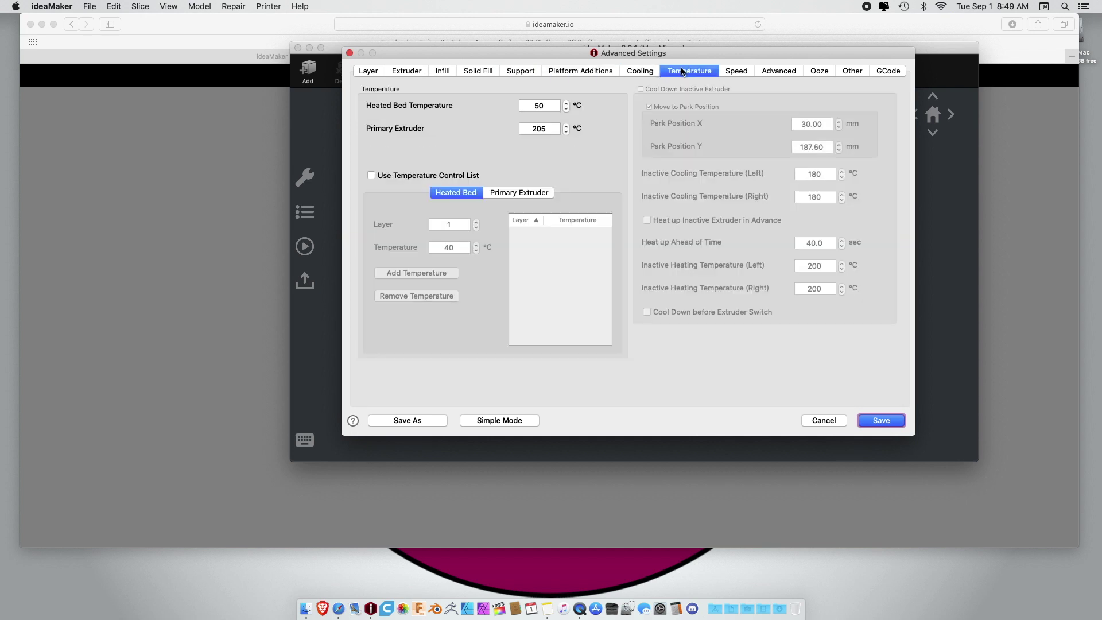
left_click(745, 72)
left_click(769, 71)
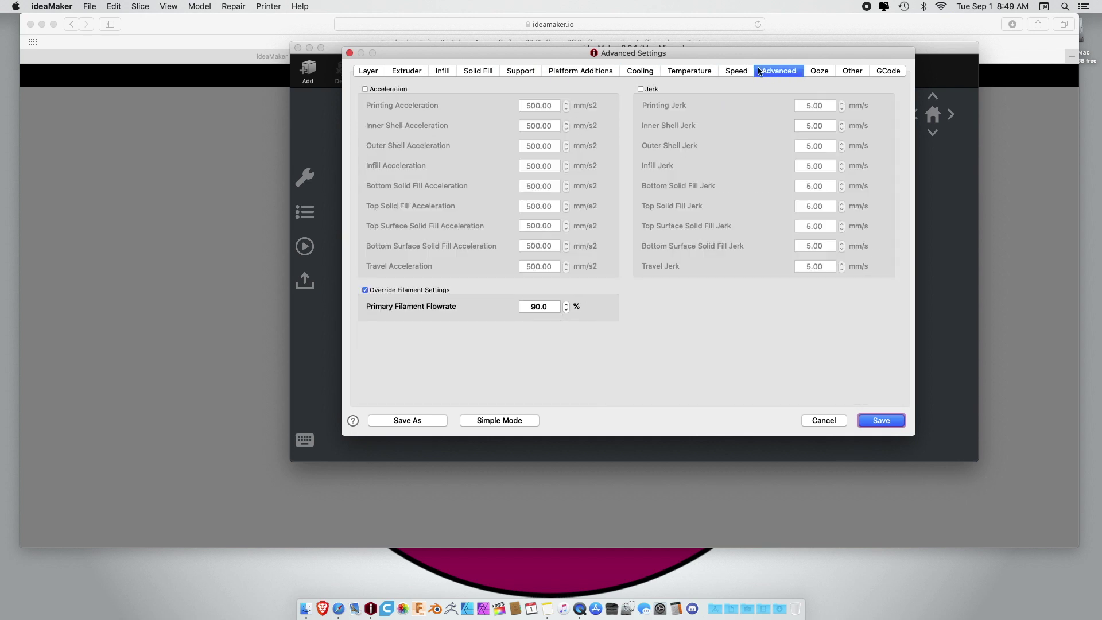
left_click(374, 71)
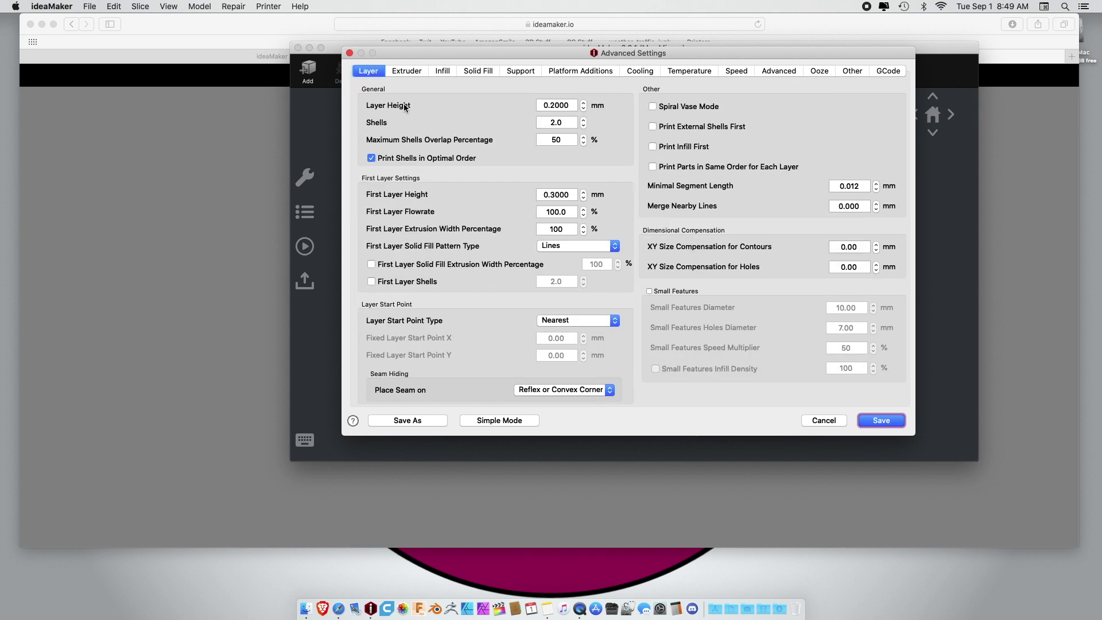
left_click(552, 196)
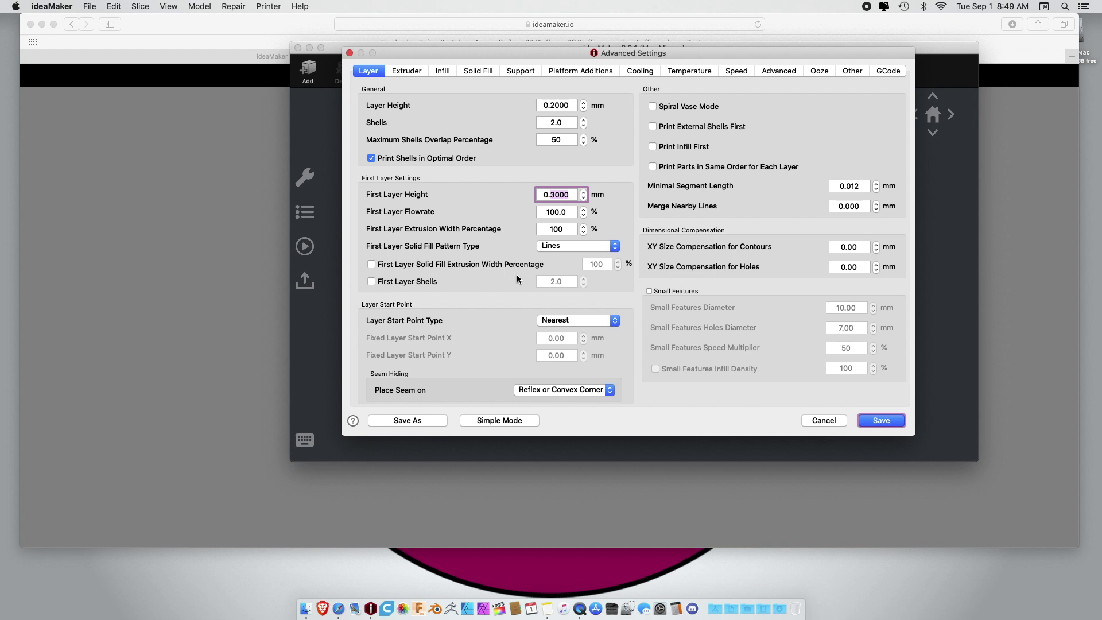
type("0.2")
Set Primary Filament Flowrate to 96% and save the template
left_click(852, 71)
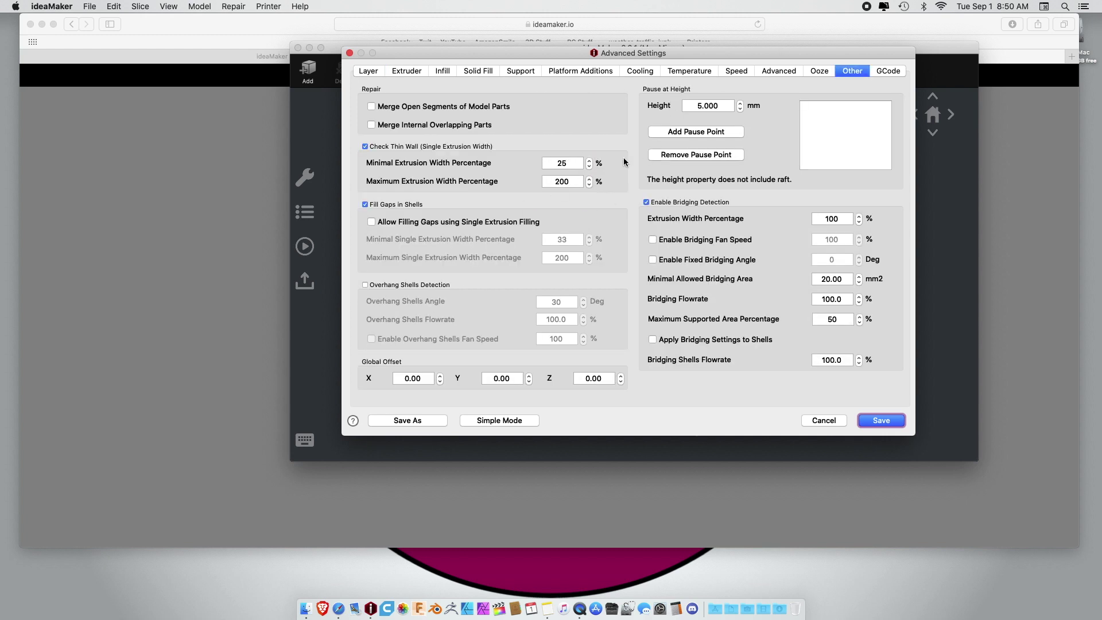
left_click(812, 73)
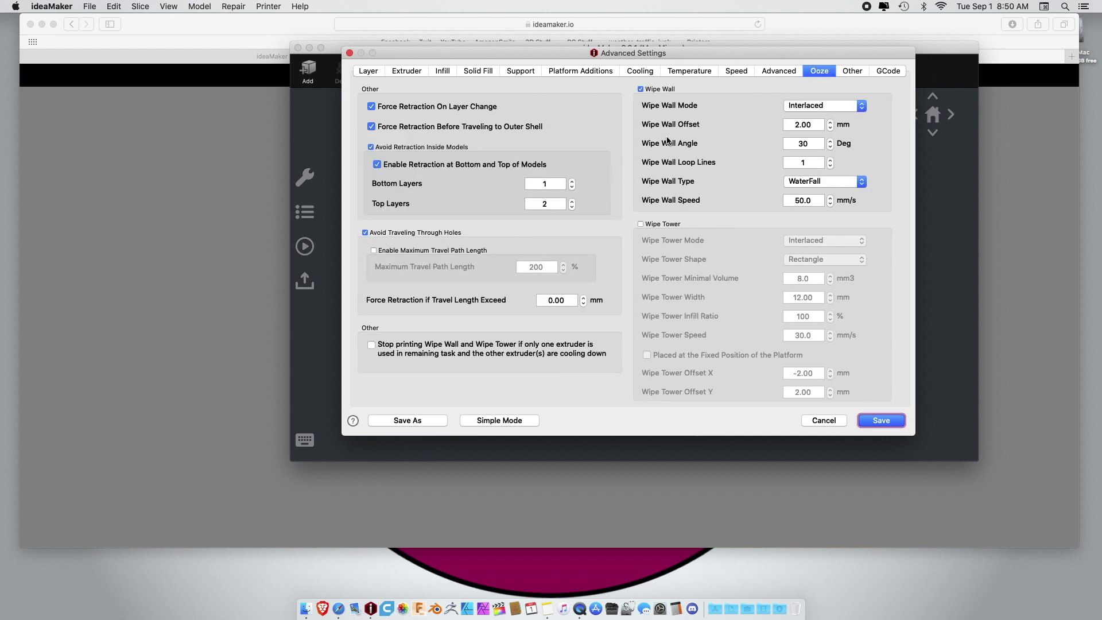
left_click(773, 71)
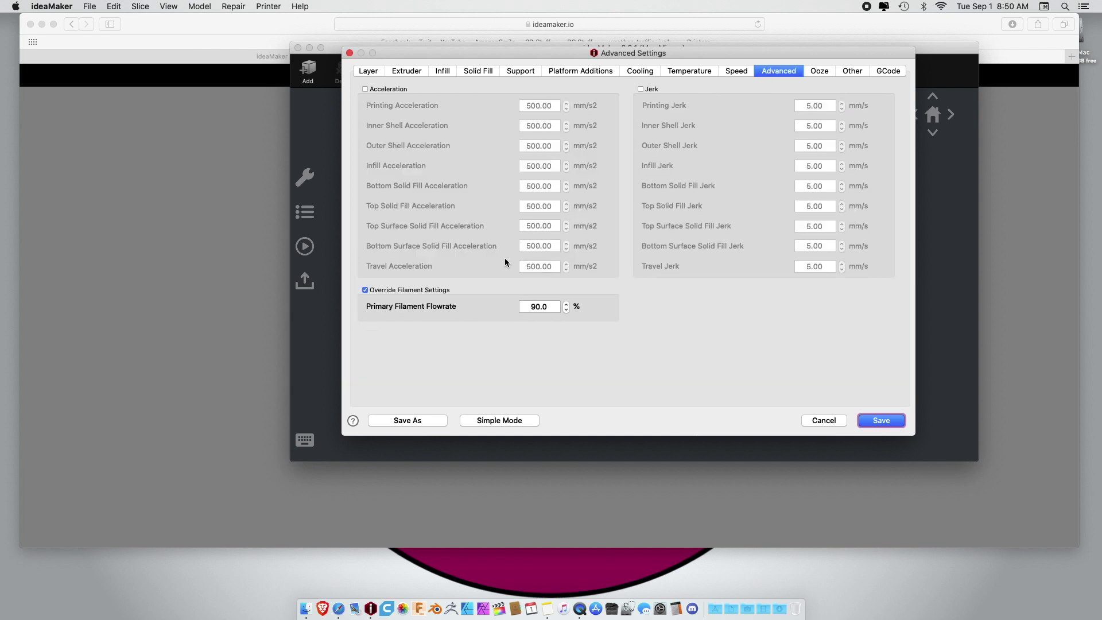
left_click(534, 307)
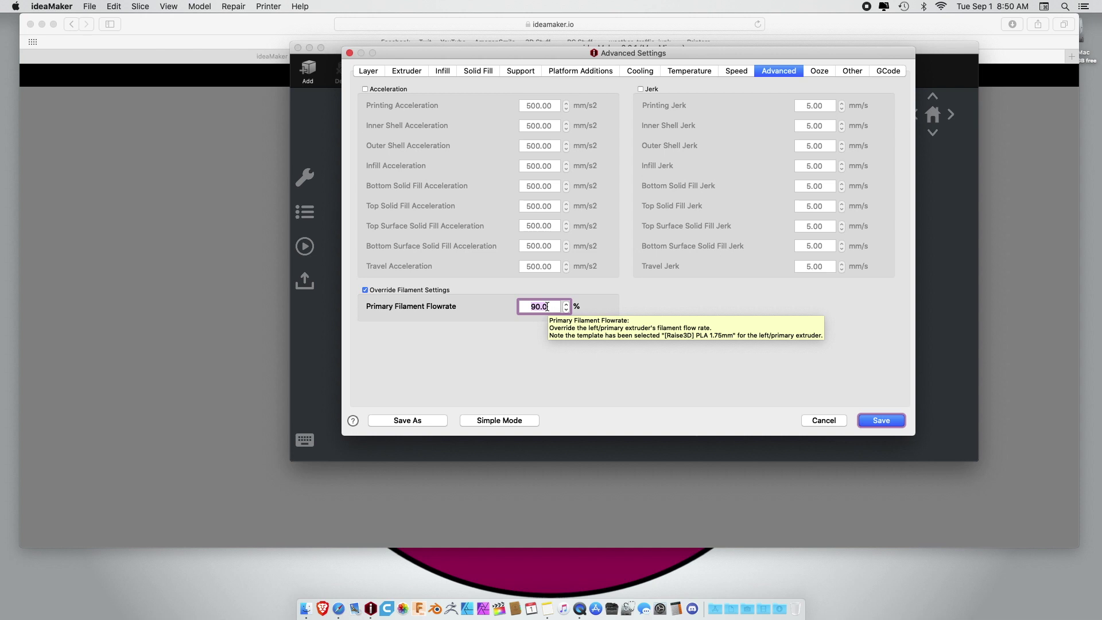
type("96")
left_click(889, 423)
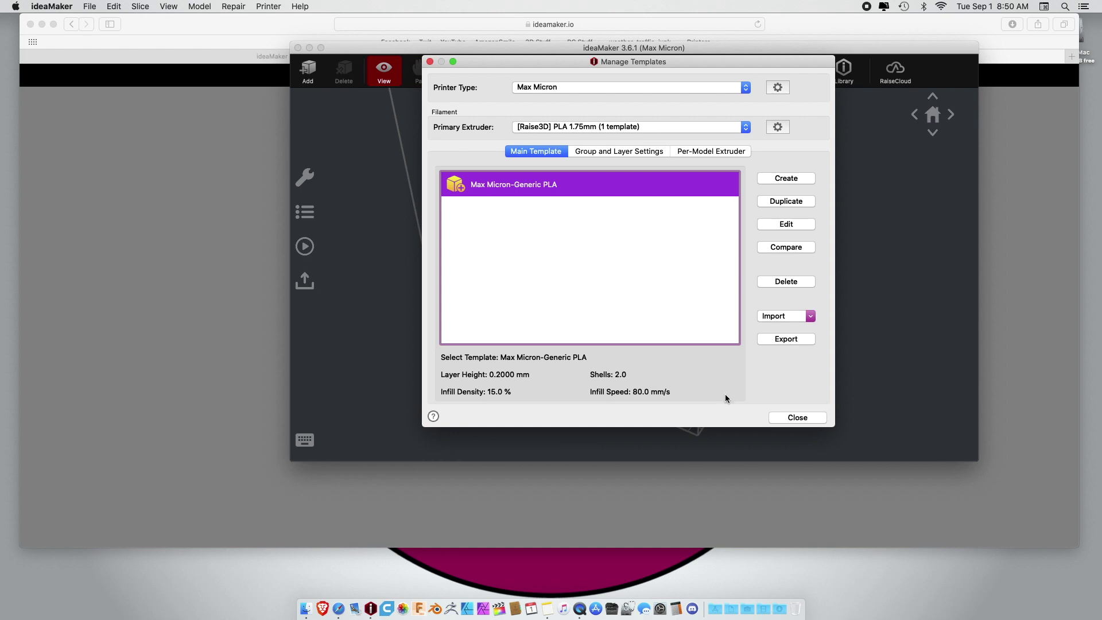
Close Manage Templates and load Jimmy PalmTop.stl from Downloads onto the build plate
left_click(783, 420)
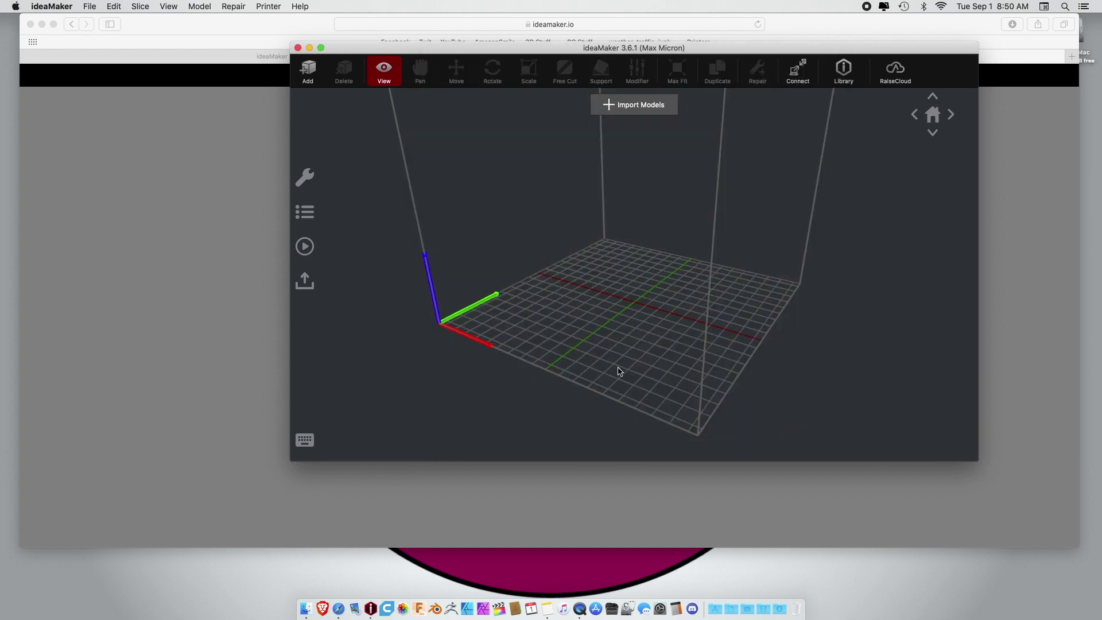
scroll(485, 301, "up", 3)
left_click_drag(488, 298, 674, 295)
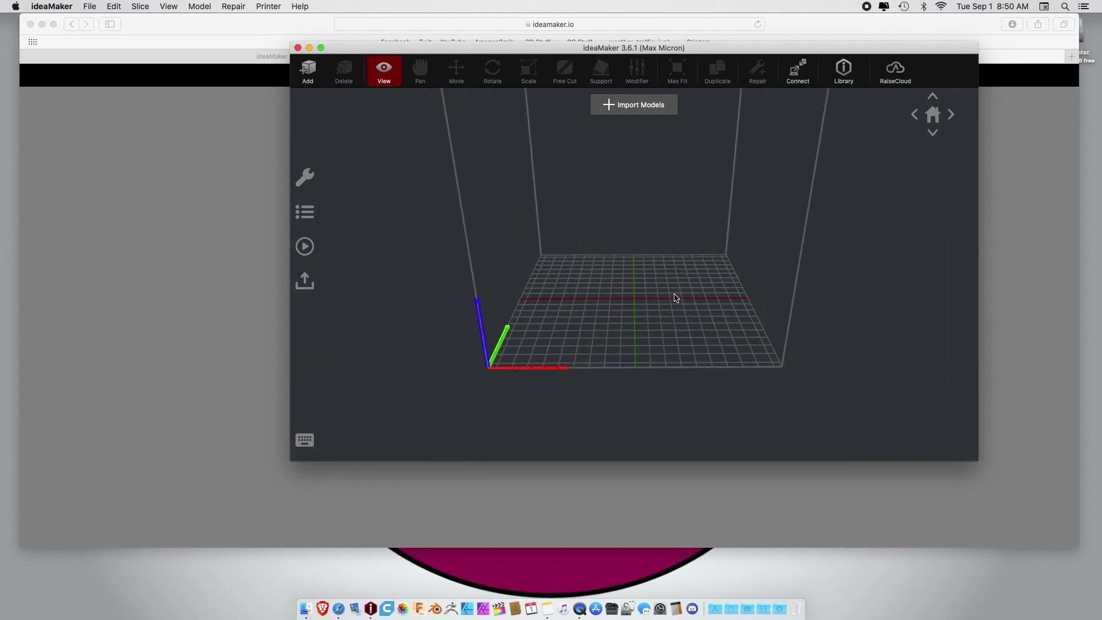
left_click_drag(677, 297, 394, 327)
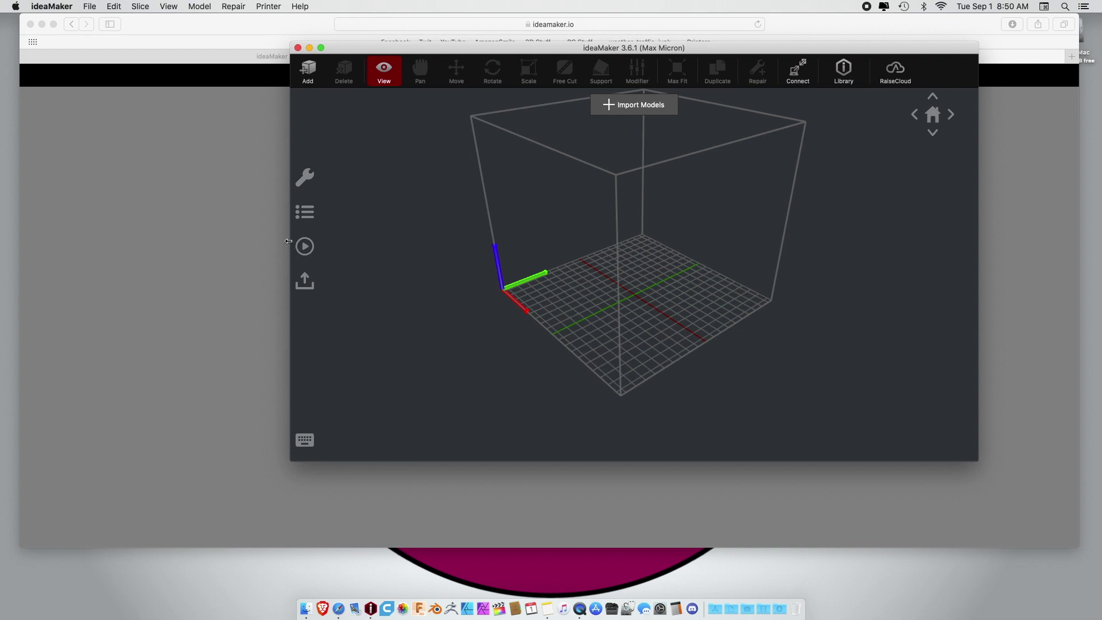
left_click(308, 70)
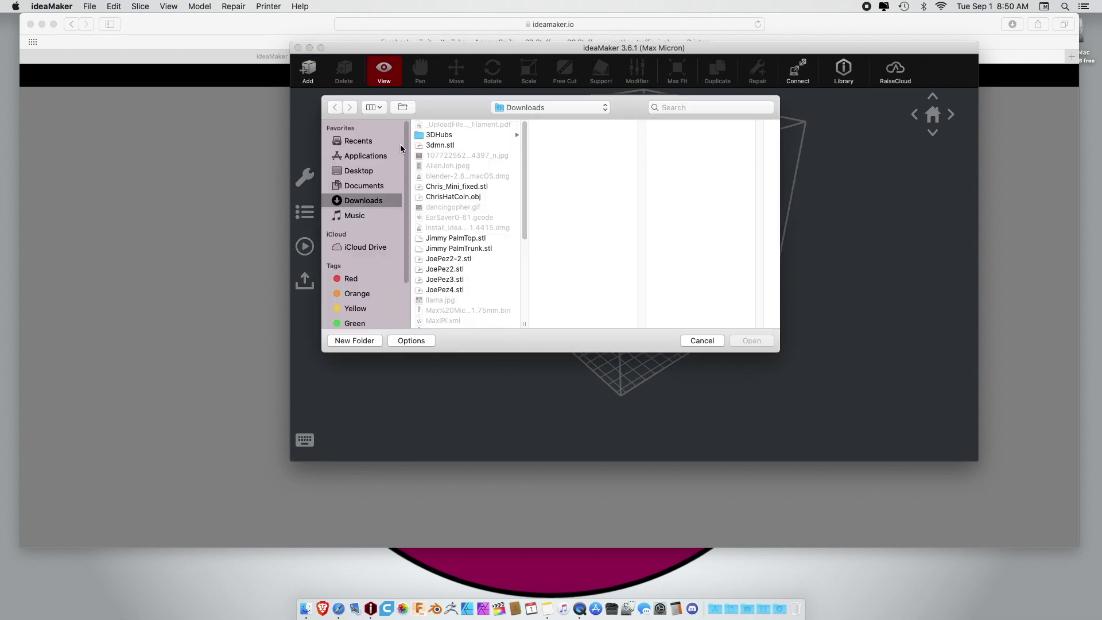
left_click(425, 237)
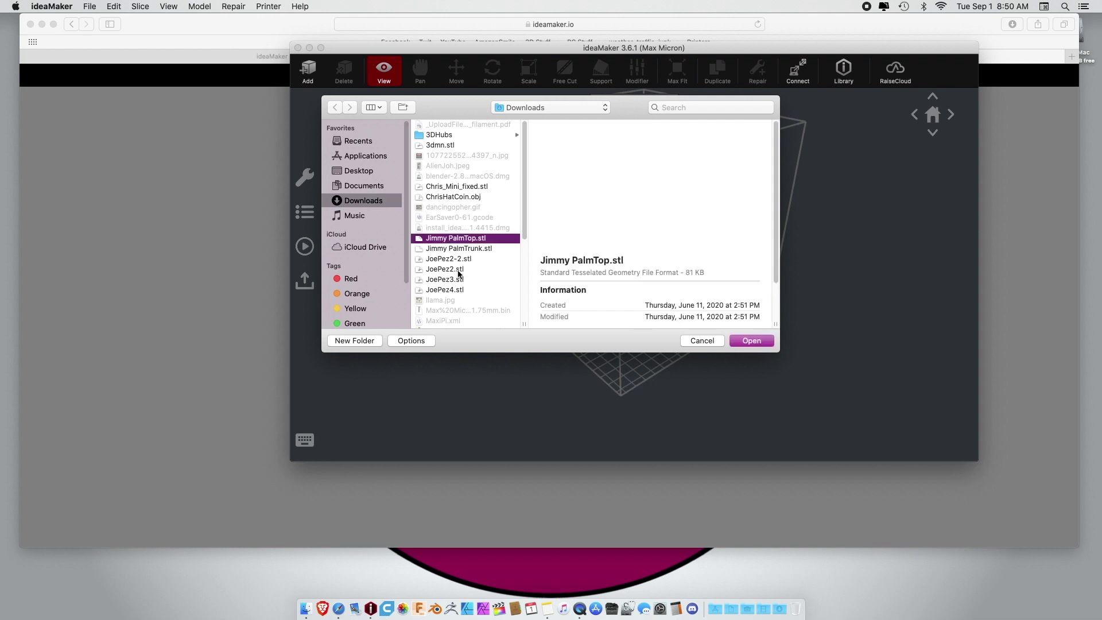
left_click(734, 341)
Slice Jimmy PalmTop.stl with the Max Micron-Generic PLA template and inspect the preview
scroll(621, 308, "up", 5)
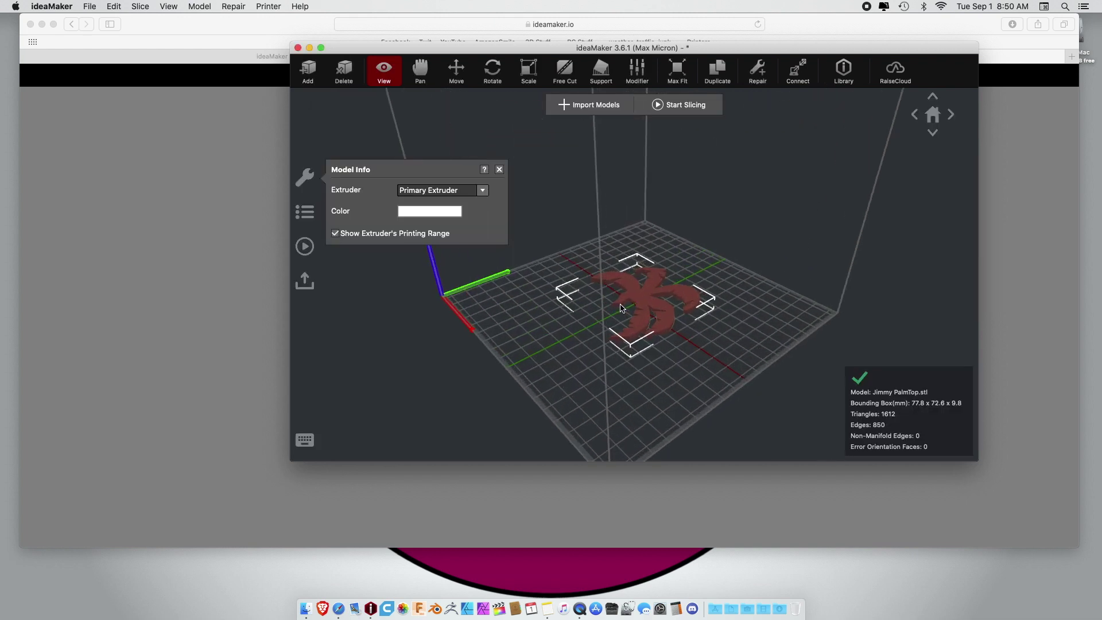
left_click(674, 109)
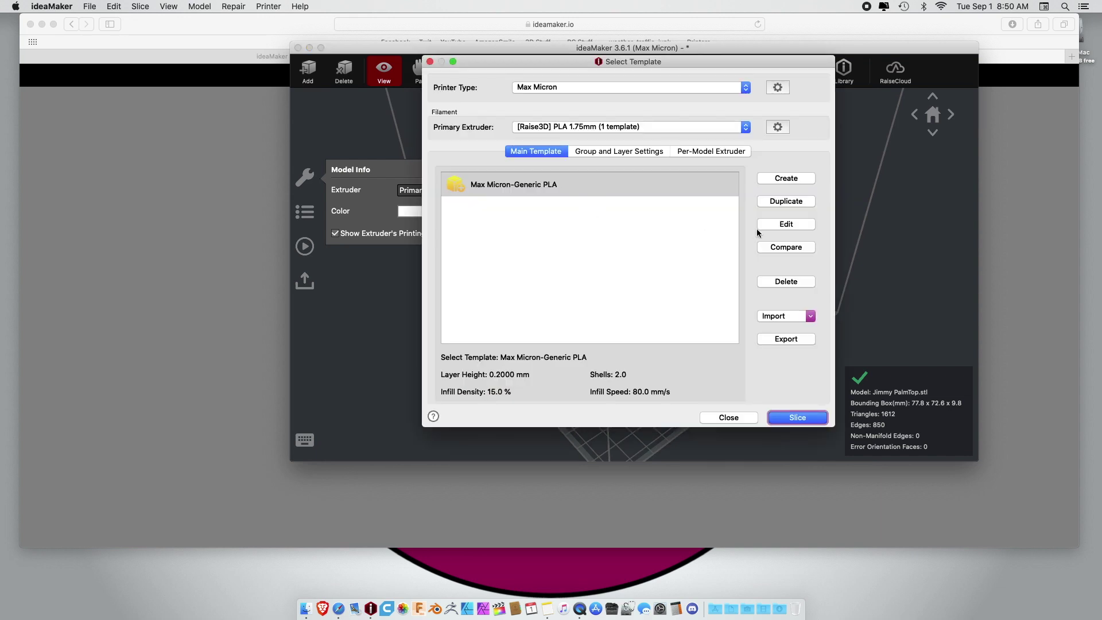
left_click(797, 417)
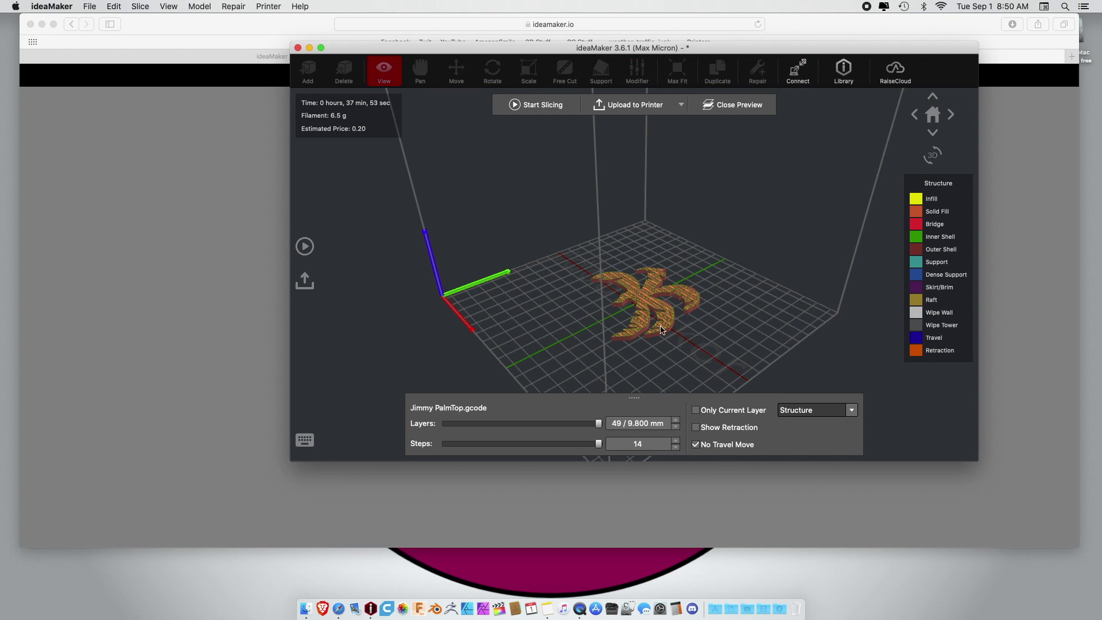
scroll(662, 330, "up", 2)
scroll(663, 330, "up", 3)
scroll(662, 329, "down", 5)
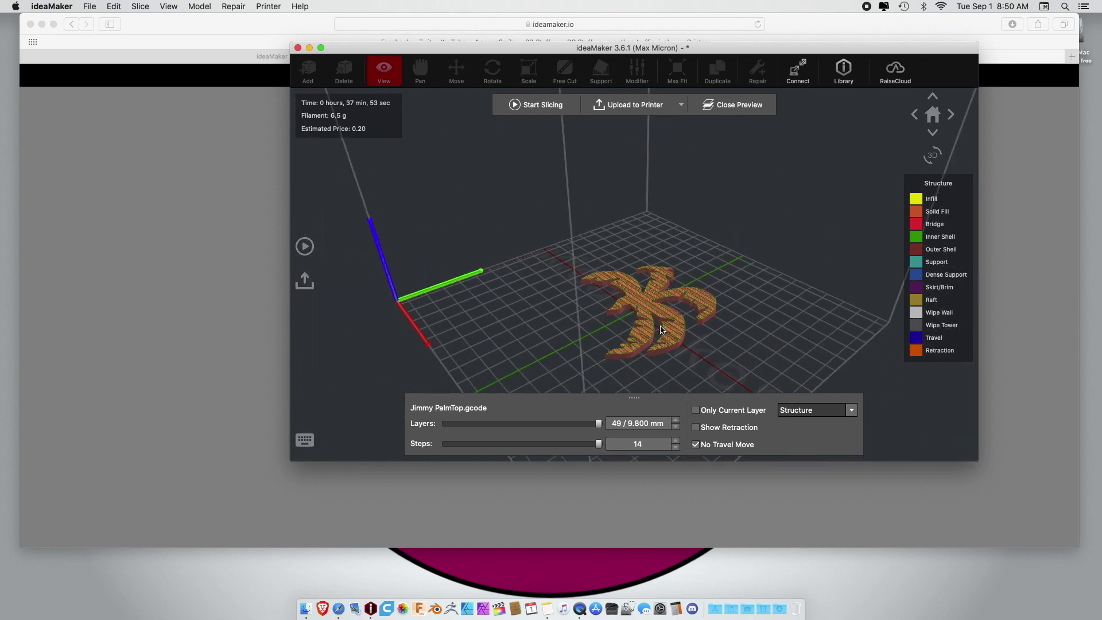
left_click_drag(574, 322, 504, 222)
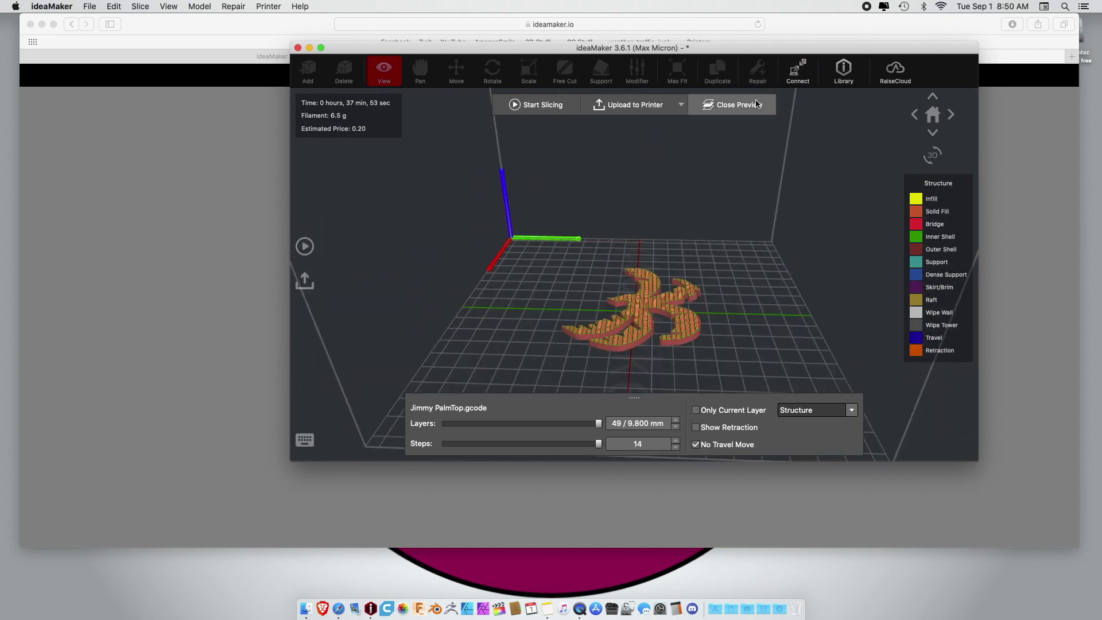